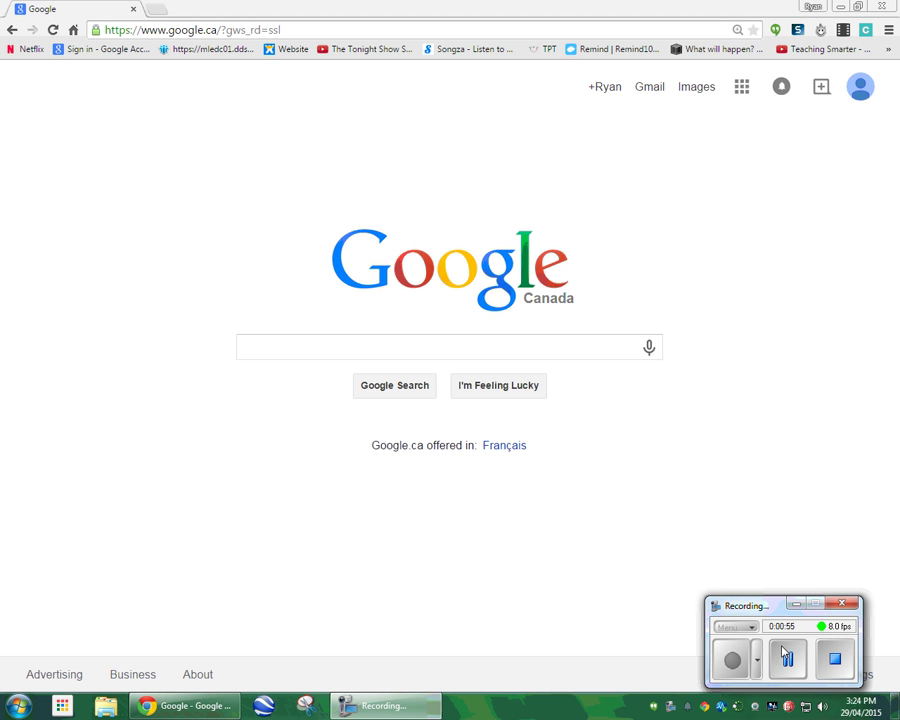
- Search Google for 'drive' and open the official Google Drive result
{"action": "left_click", "coordinate": [278, 32]}
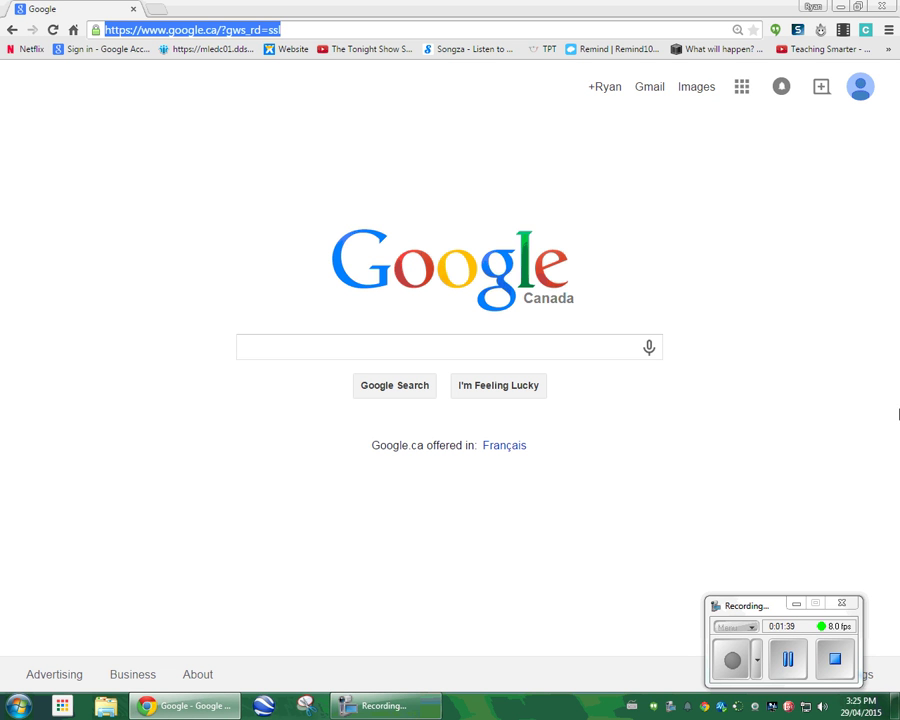
{"action": "left_click", "coordinate": [852, 481]}
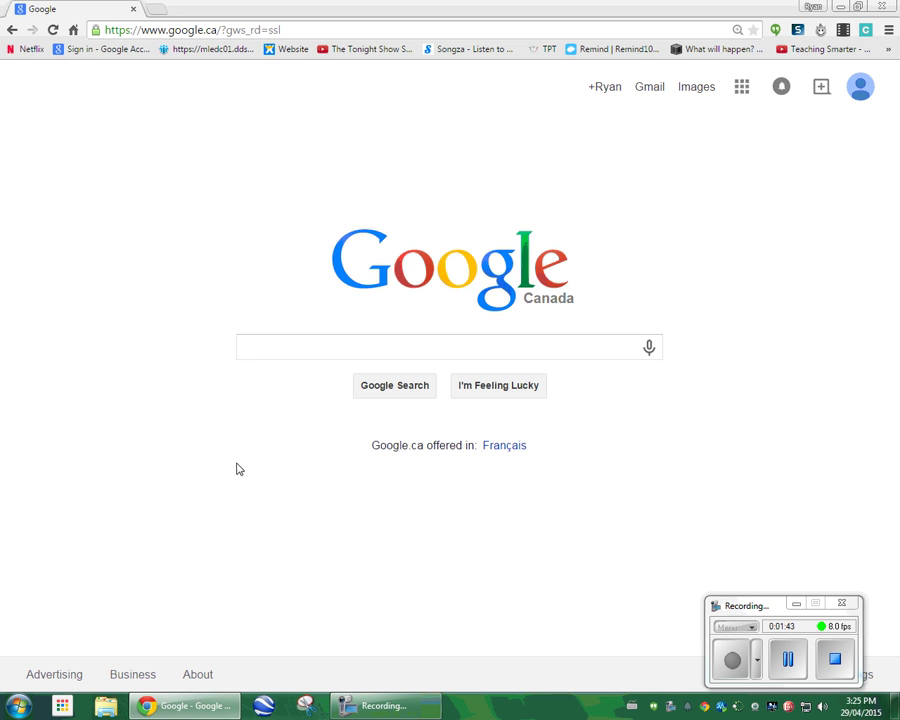
{"action": "left_click", "coordinate": [245, 345]}
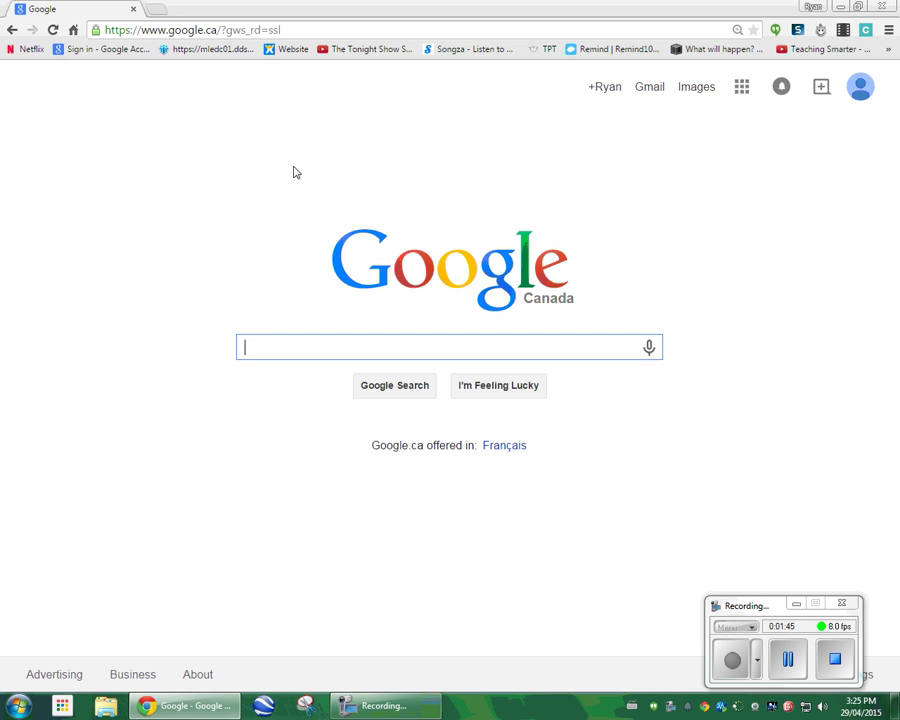
{"action": "type", "text": "drive"}
{"action": "key", "text": "Return"}
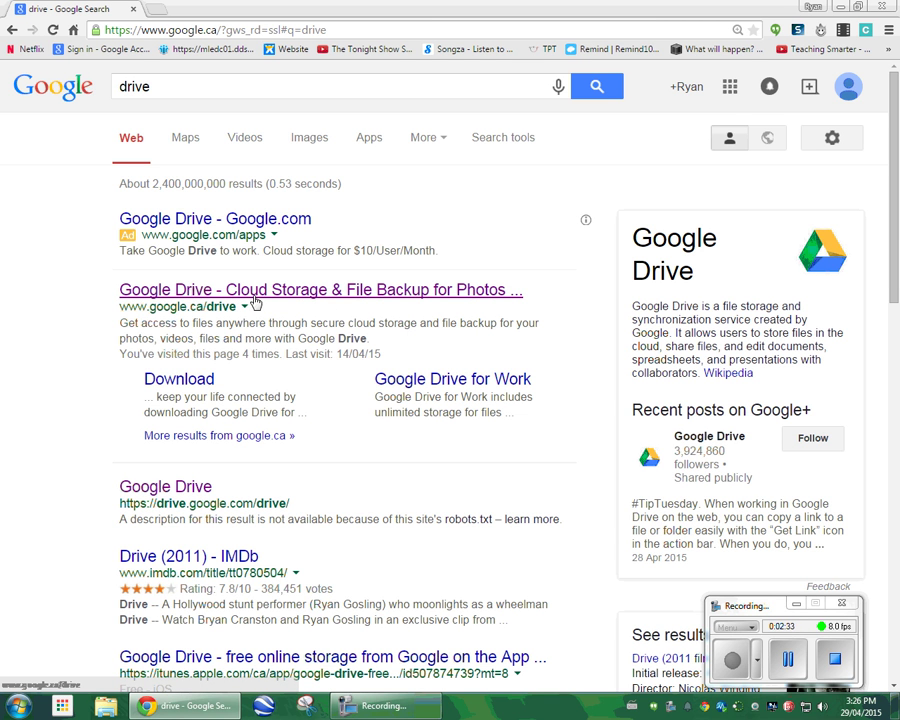
{"action": "left_click", "coordinate": [280, 293]}
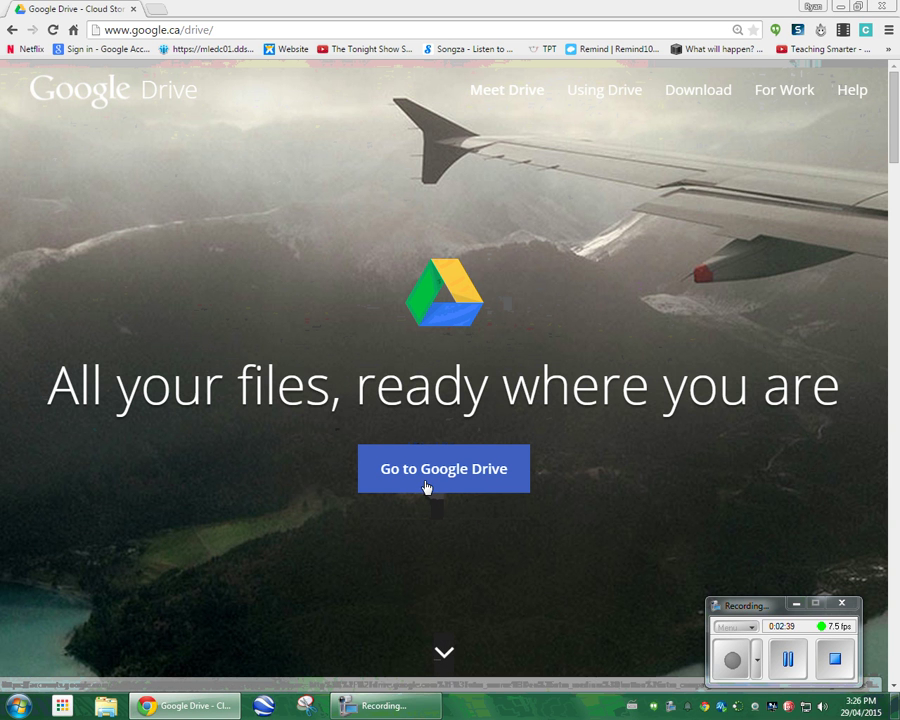
- Enter Google Drive and start a new Google Form from the New menu's More options
{"action": "left_click", "coordinate": [427, 487]}
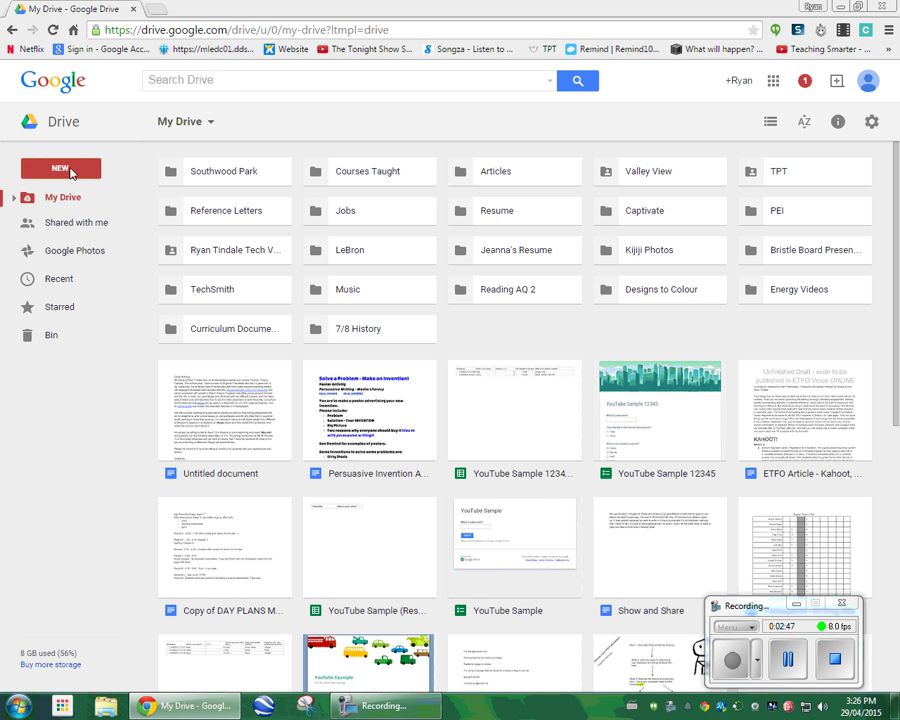
{"action": "left_click", "coordinate": [71, 171]}
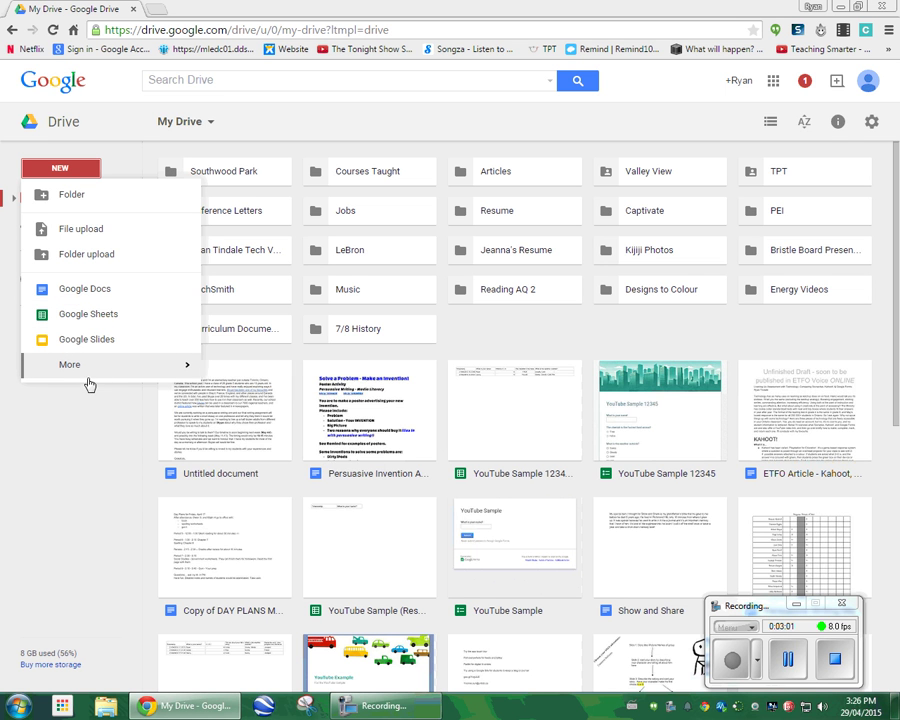
{"action": "mouse_move", "coordinate": [90, 370]}
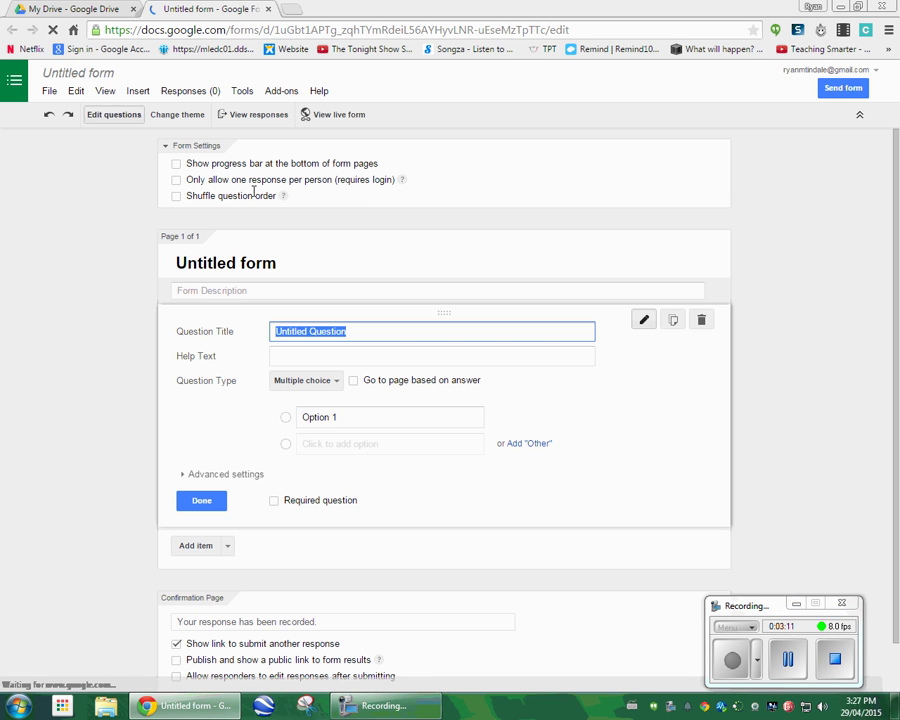
- Rename the Untitled form to 'YouTube Sample 246' and confirm
{"action": "left_click", "coordinate": [82, 75]}
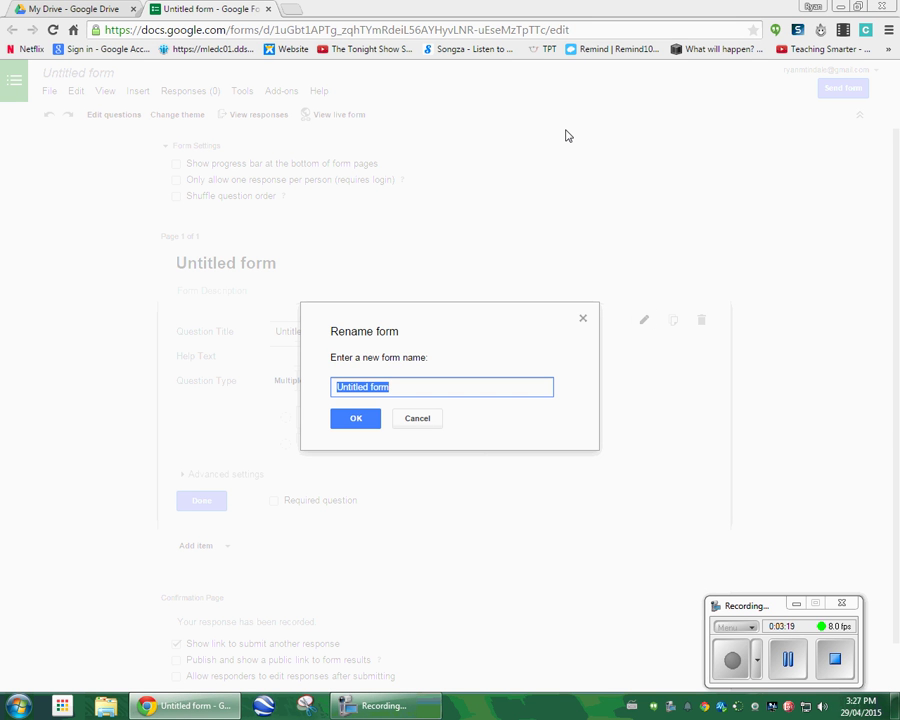
{"action": "type", "text": "YouTube Sample 246"}
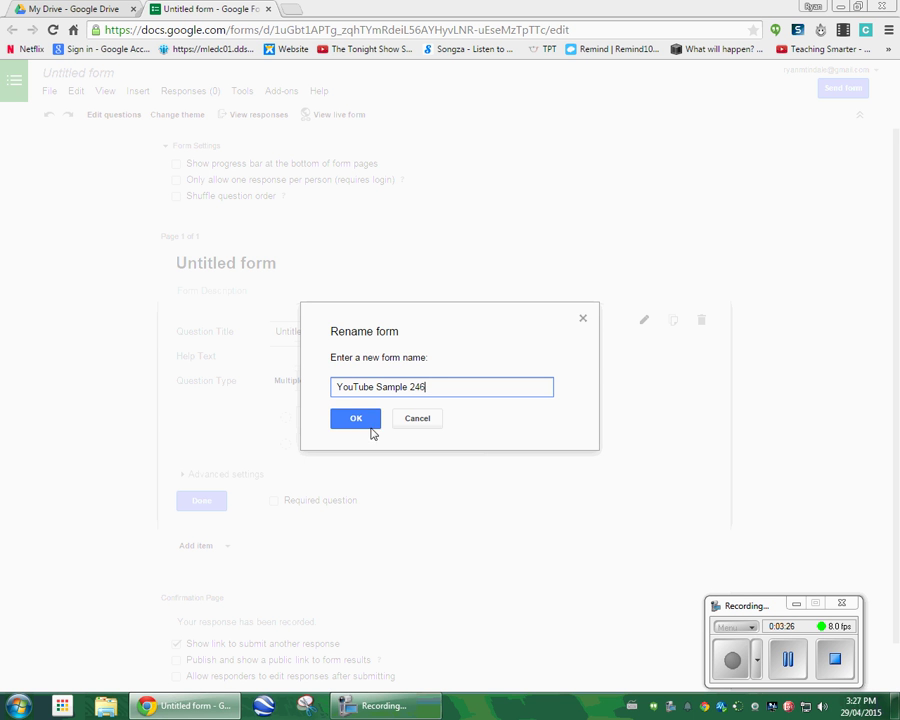
{"action": "left_click", "coordinate": [366, 424]}
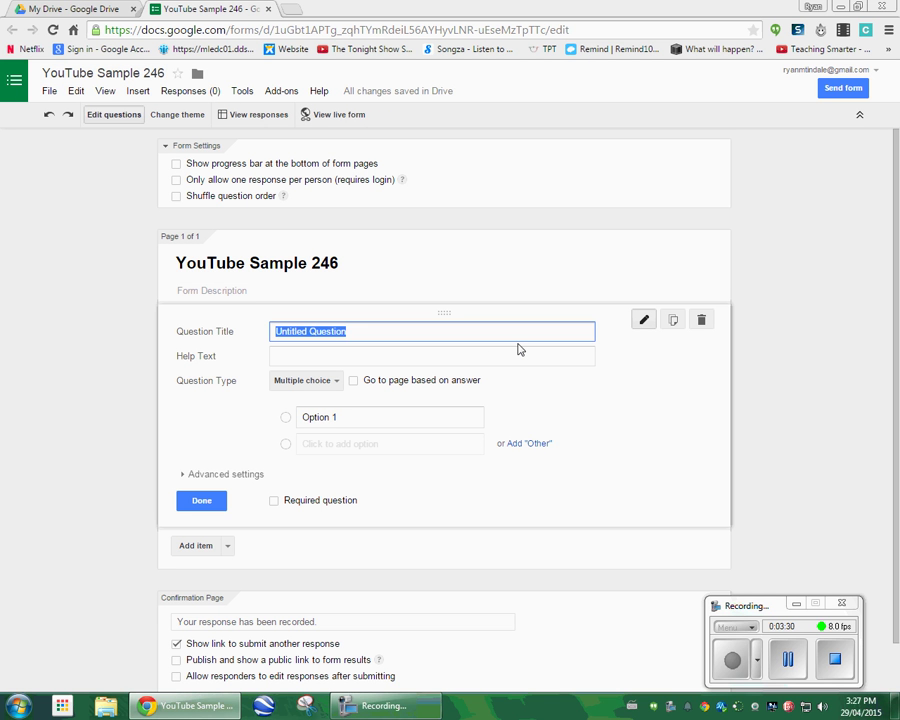
- Title the first question 'What is your name?' and make it a Text question
{"action": "type", "text": "Rya"}
{"action": "key", "text": "BackSpace"}
{"action": "key", "text": "BackSpace"}
{"action": "key", "text": "BackSpace"}
{"action": "type", "text": "What is your name"}
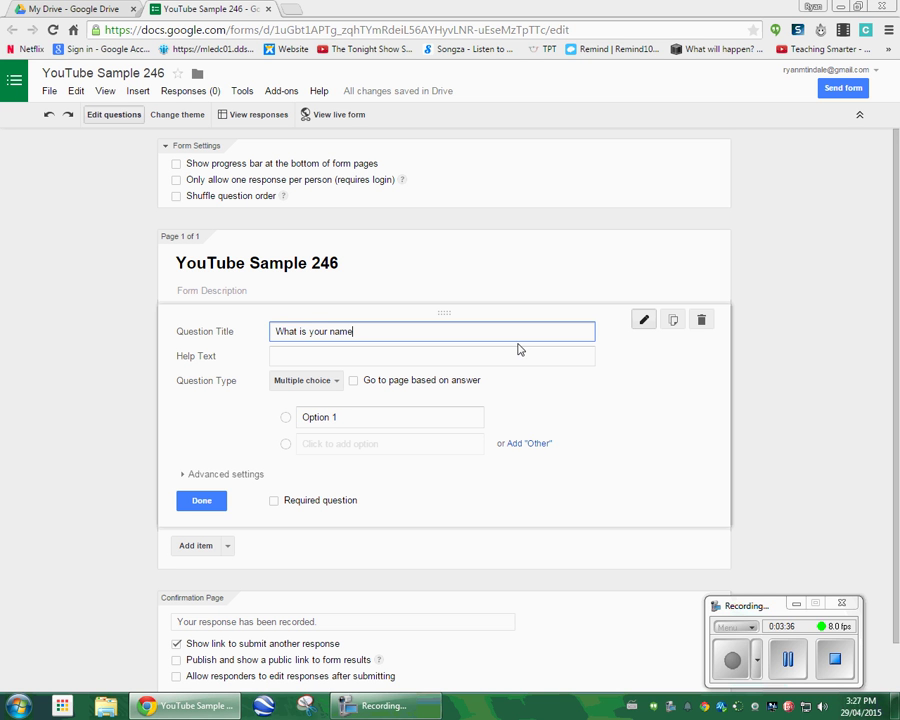
{"action": "left_click", "coordinate": [333, 389]}
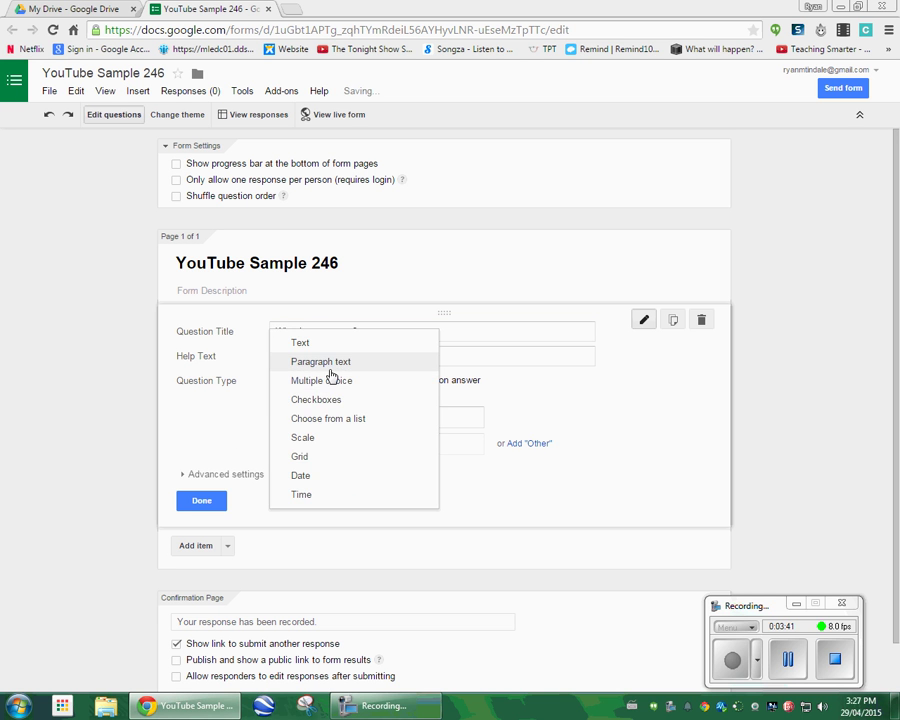
{"action": "left_click", "coordinate": [332, 348]}
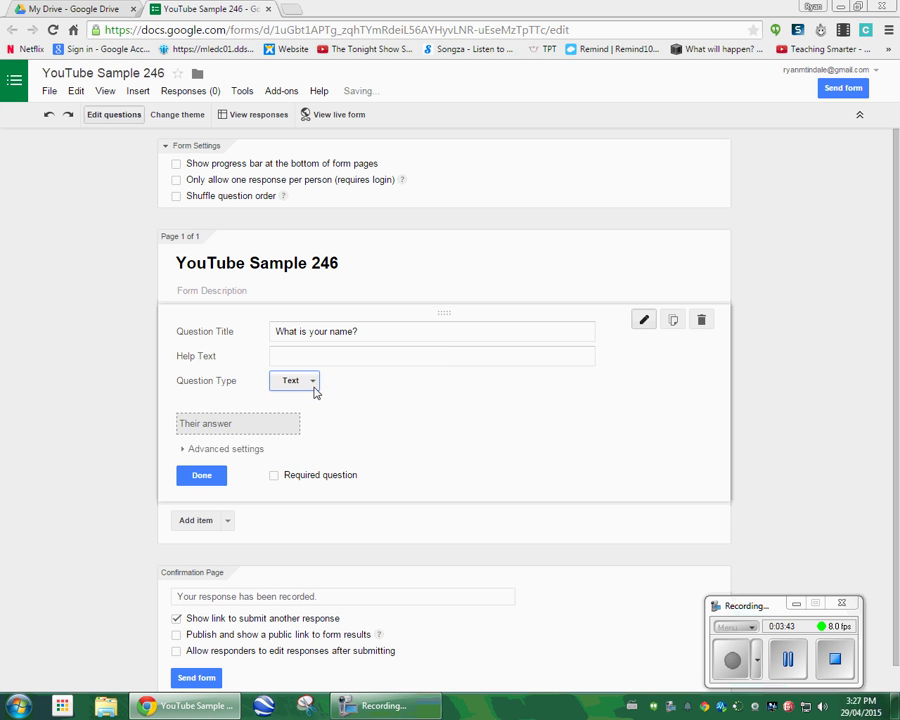
{"action": "left_click", "coordinate": [200, 476]}
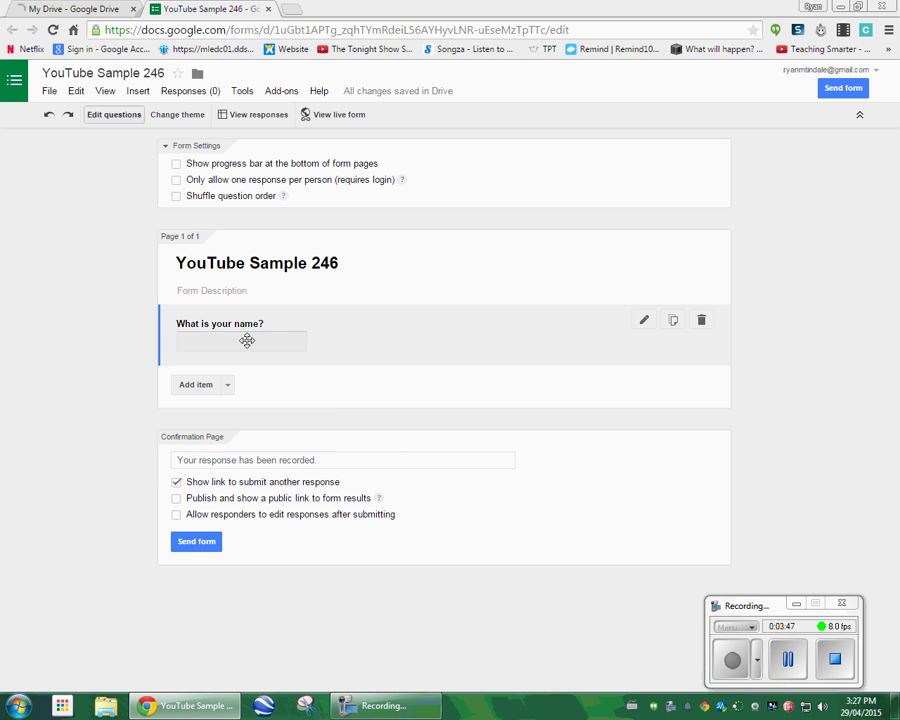
- Add a multiple-choice question 'What is 2 + 2' with options 2, 3 and 4
{"action": "left_click", "coordinate": [208, 397]}
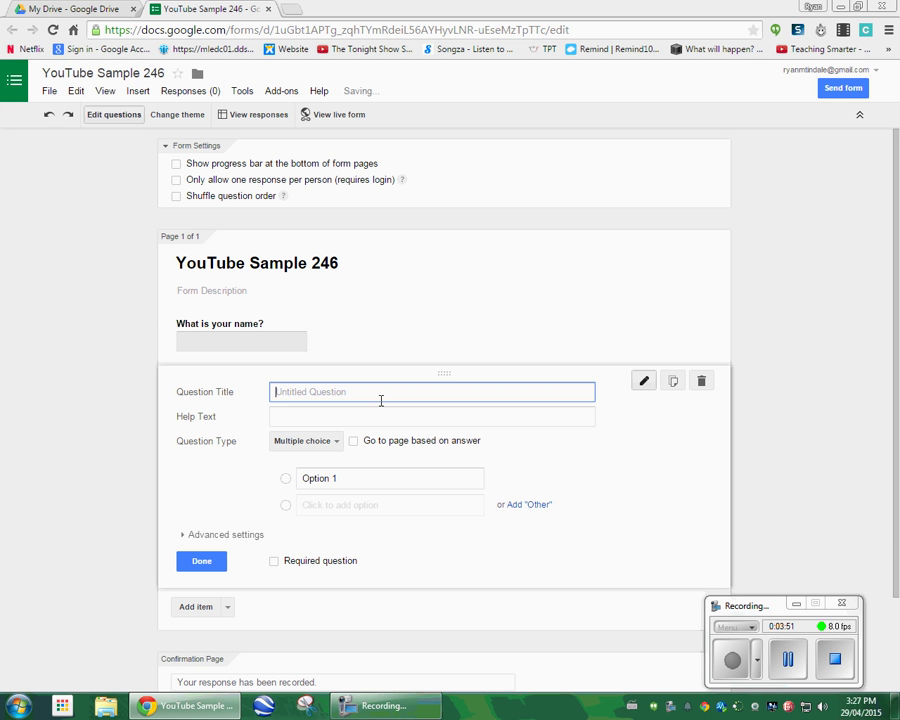
{"action": "type", "text": "What is 2 + 2"}
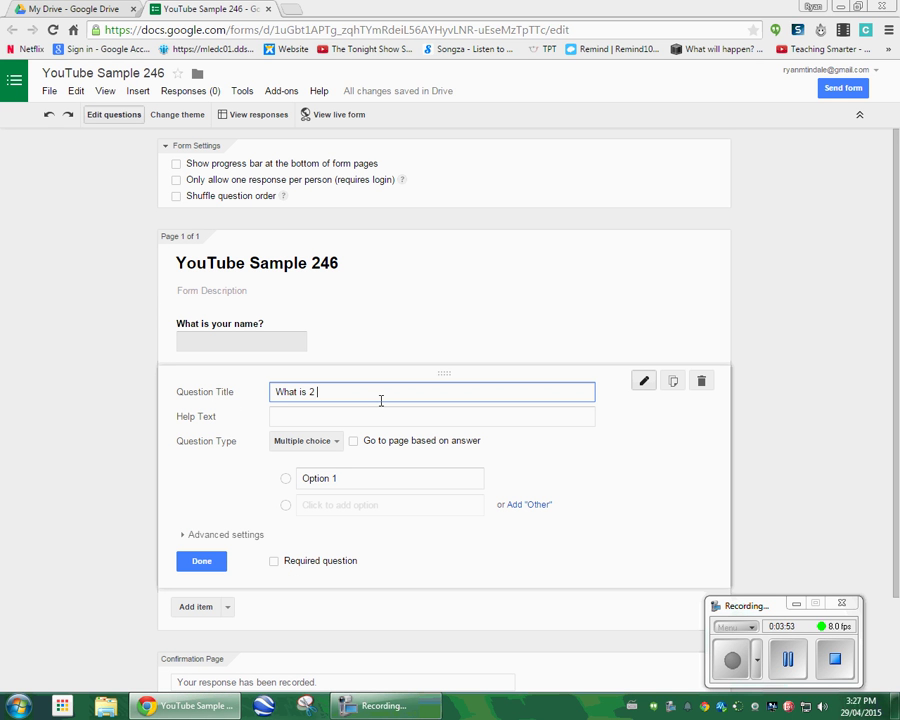
{"action": "left_click", "coordinate": [333, 443]}
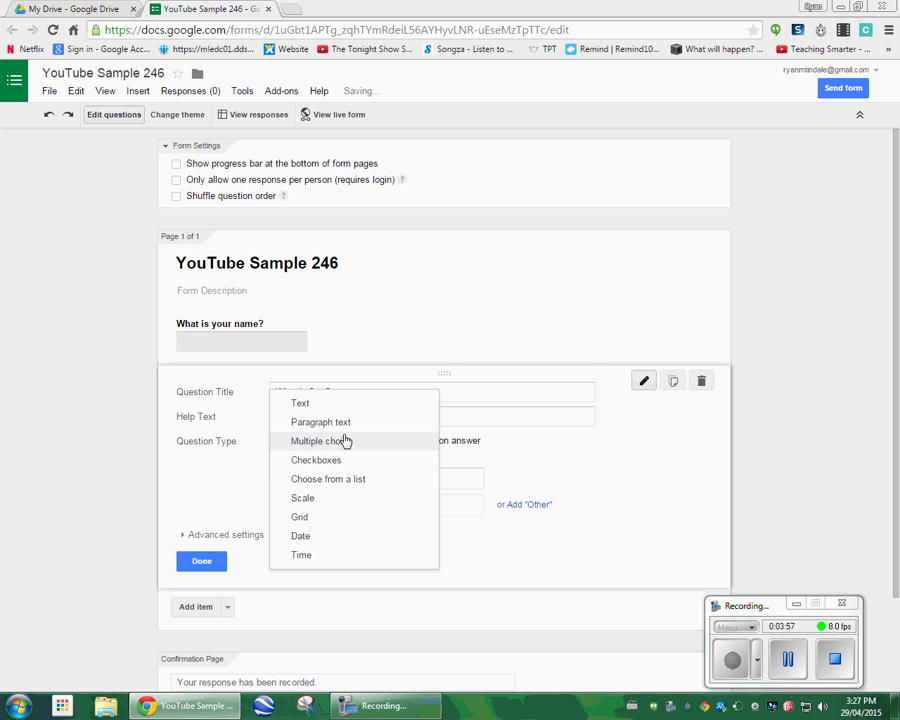
{"action": "left_click", "coordinate": [344, 440]}
{"action": "left_click", "coordinate": [337, 479]}
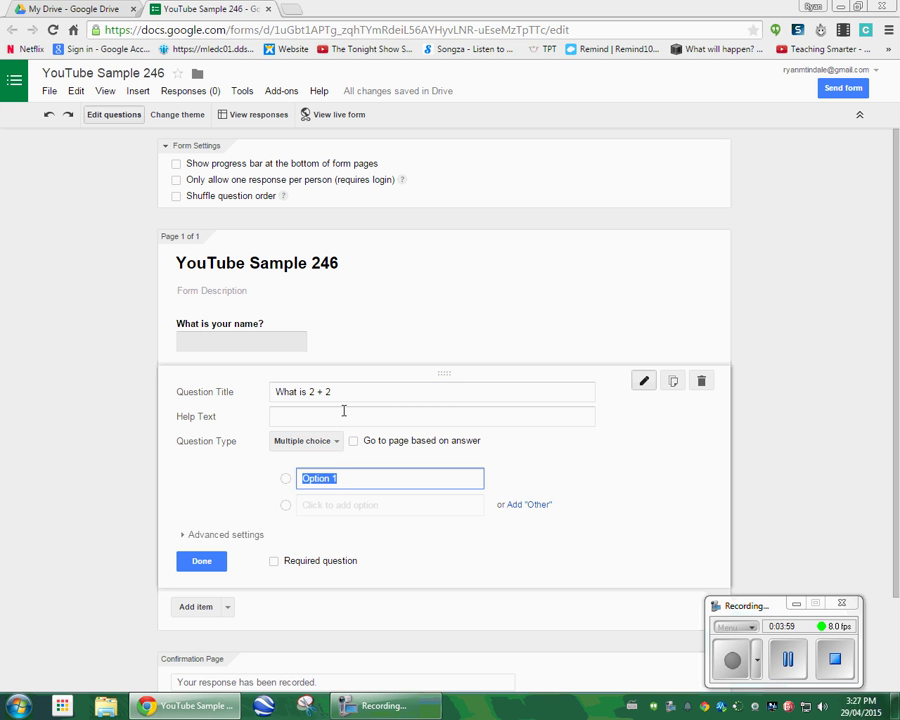
{"action": "type", "text": "2"}
{"action": "left_click", "coordinate": [332, 504]}
{"action": "type", "text": "3"}
{"action": "left_click", "coordinate": [331, 531]}
{"action": "type", "text": "4"}
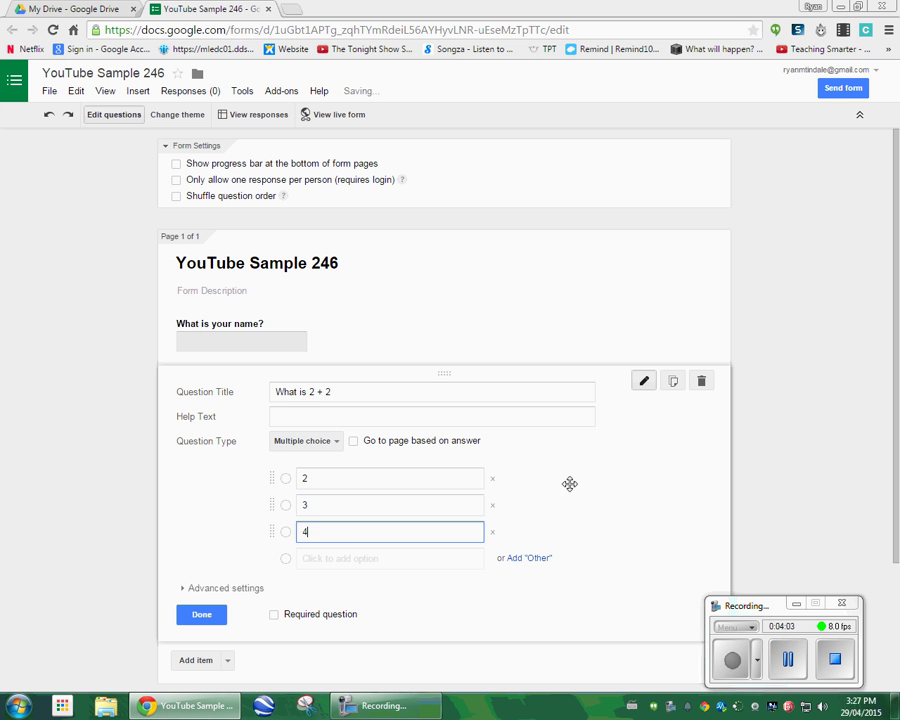
{"action": "left_click", "coordinate": [214, 610]}
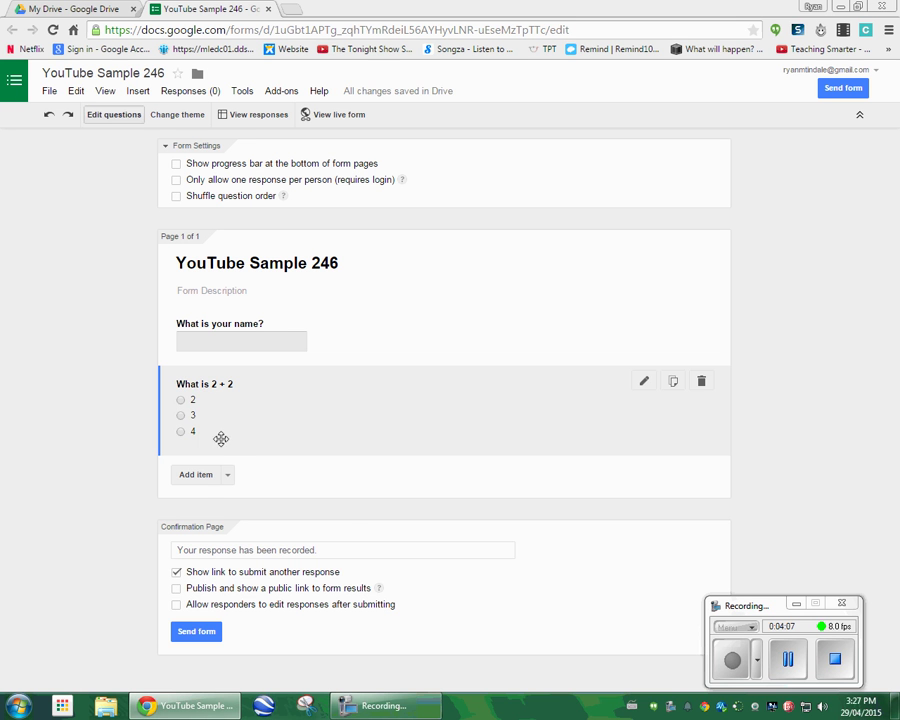
- Add a multiple-choice item 'The cheetah is the fastest land animal.' with choices T and F
{"action": "left_click", "coordinate": [203, 474]}
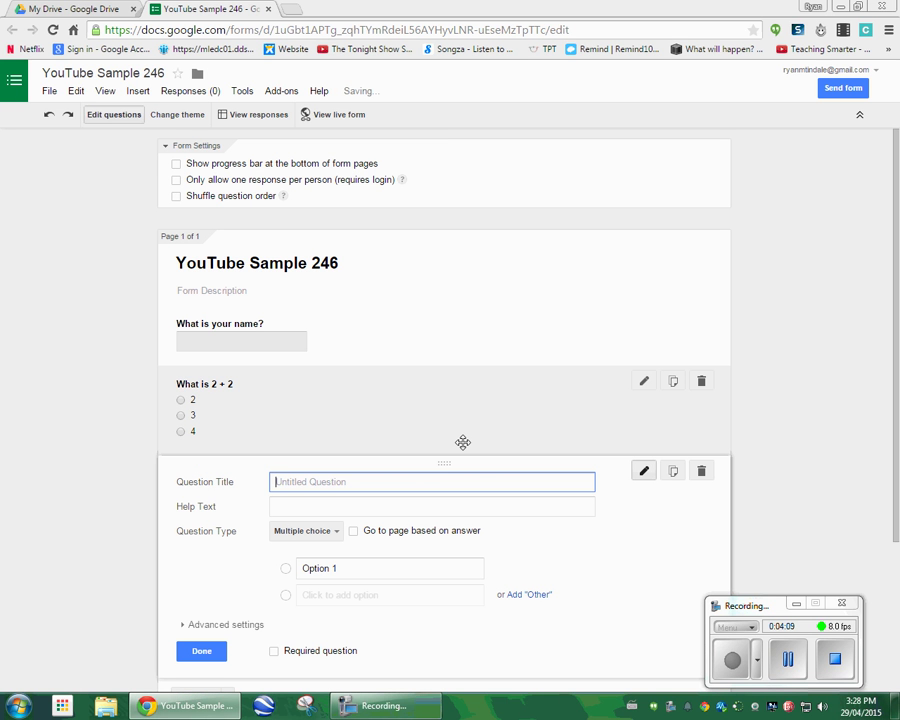
{"action": "type", "text": "The cheetah is t"}
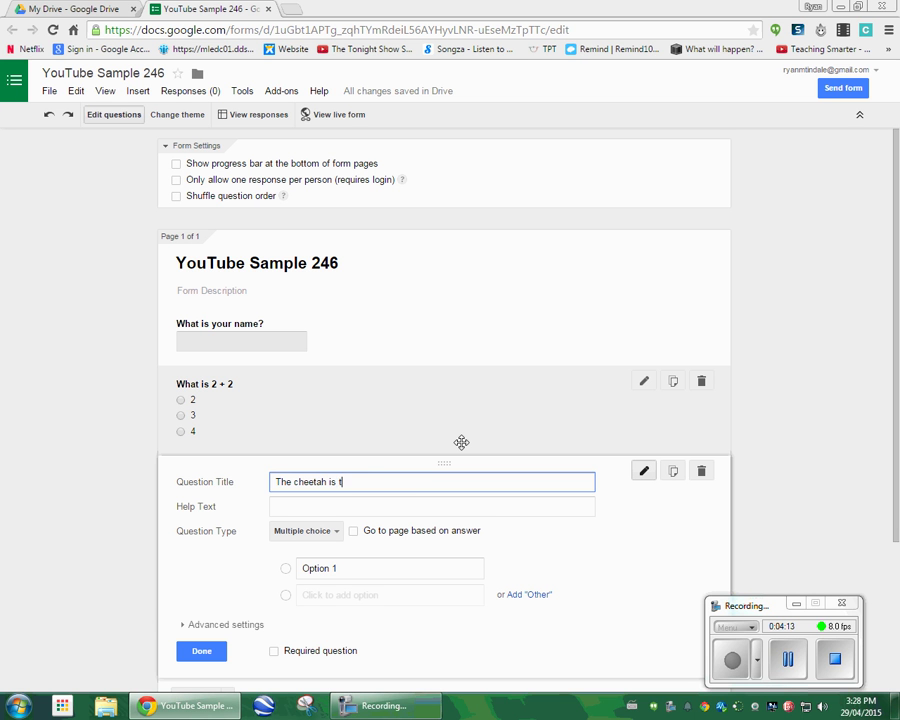
{"action": "type", "text": "he fastest land animal!"}
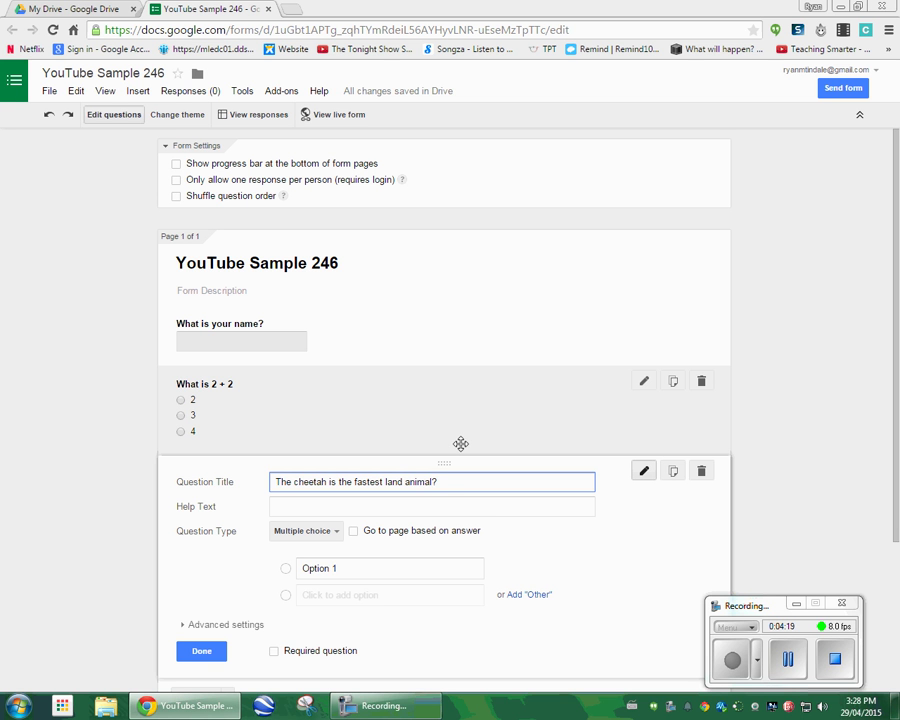
{"action": "type", "text": "."}
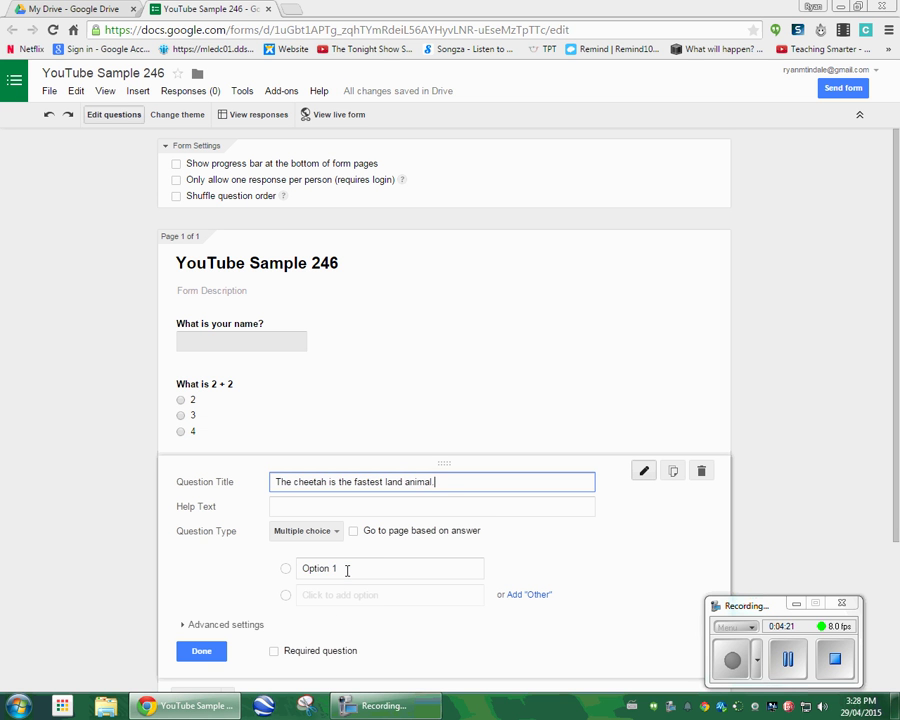
{"action": "left_click", "coordinate": [347, 568]}
{"action": "type", "text": "T"}
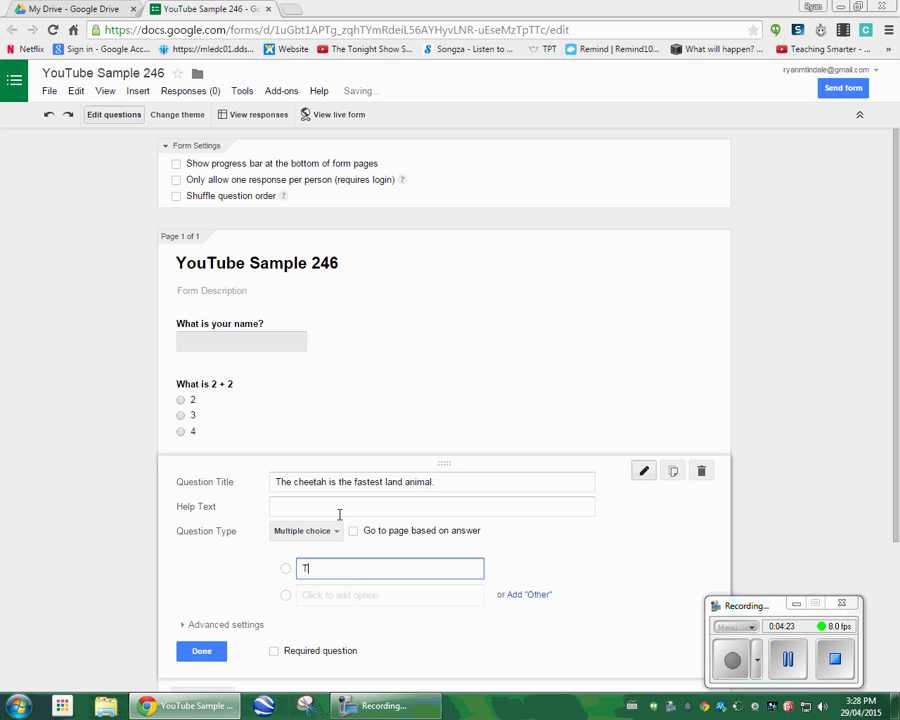
{"action": "left_click", "coordinate": [318, 595]}
{"action": "type", "text": "F"}
{"action": "scroll", "coordinate": [278, 563], "scroll_direction": "down", "scroll_amount": 3}
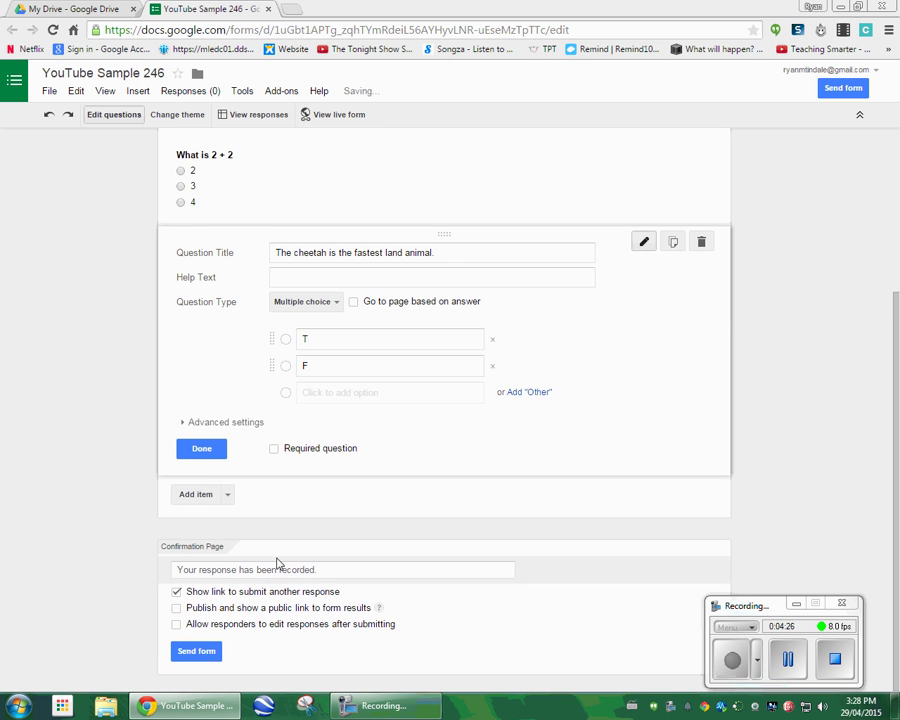
{"action": "left_click", "coordinate": [212, 450]}
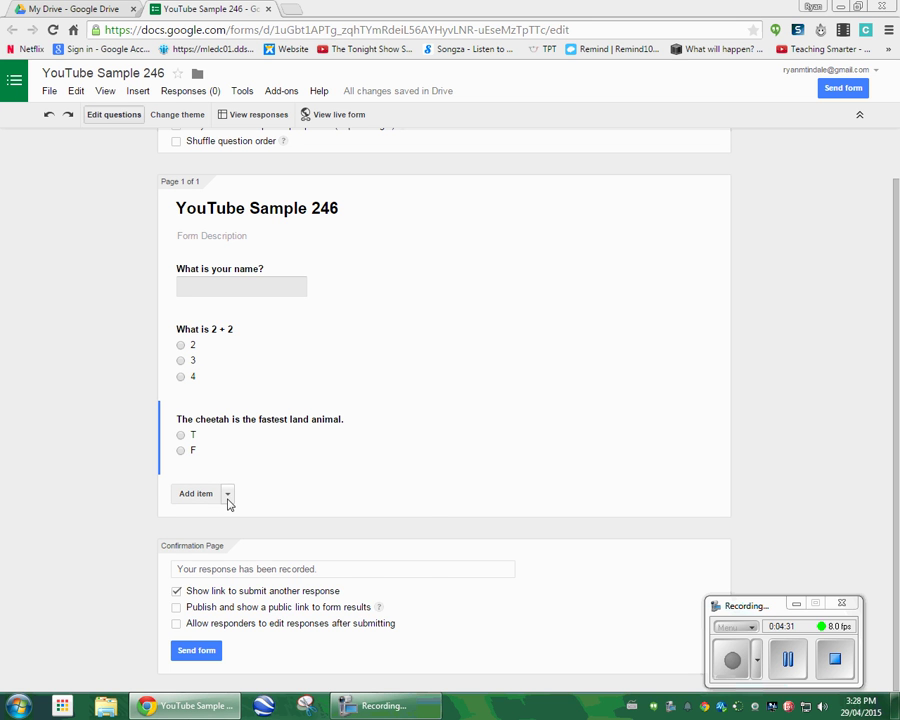
- Add a Checkboxes question titled 'What is the weather outside today?'
{"action": "left_click", "coordinate": [228, 497]}
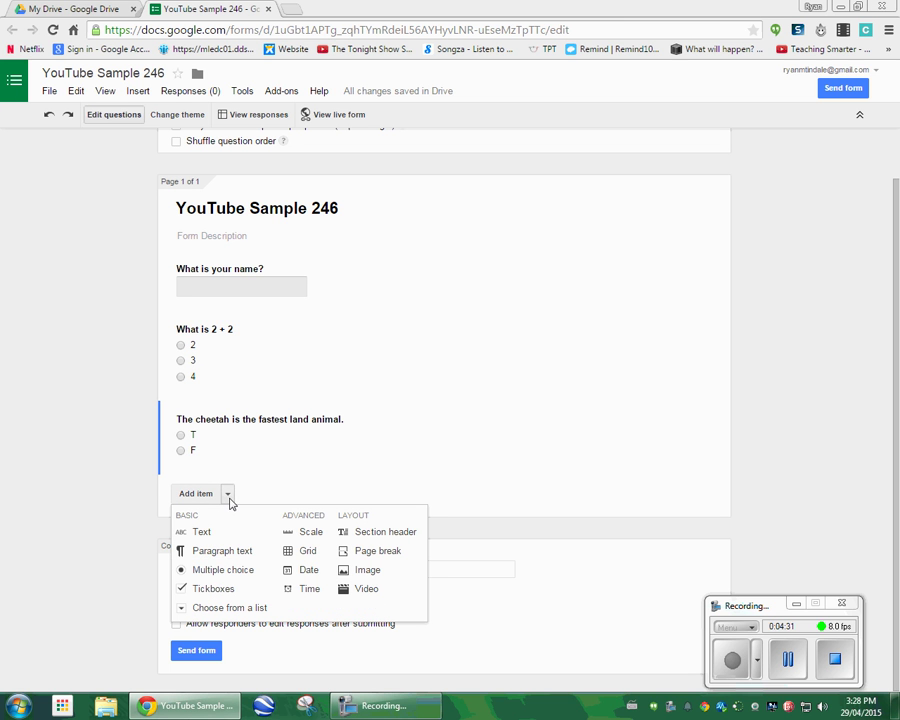
{"action": "left_click", "coordinate": [207, 590]}
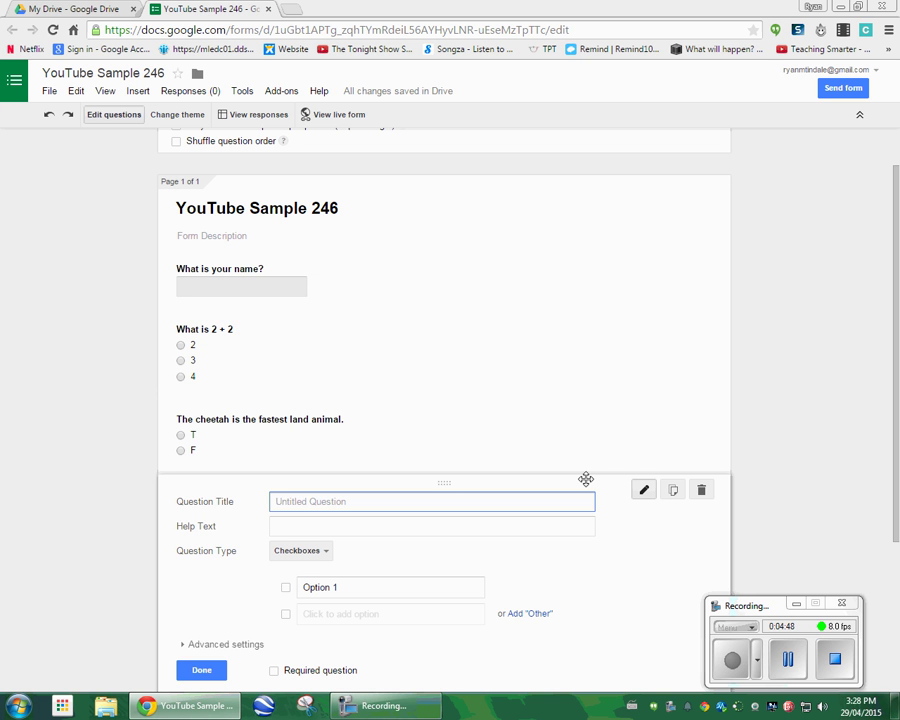
{"action": "type", "text": "What is the weather outside to"}
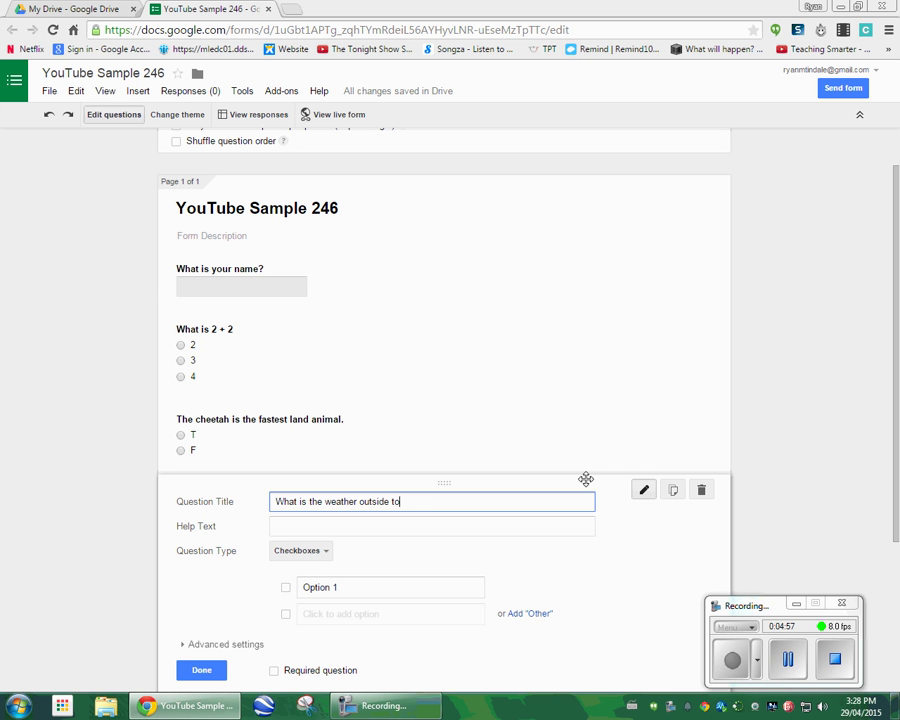
{"action": "type", "text": "ay"}
- Give the weather question the options Sunny, Cloudy, Cold and Hot
{"action": "left_click", "coordinate": [342, 588]}
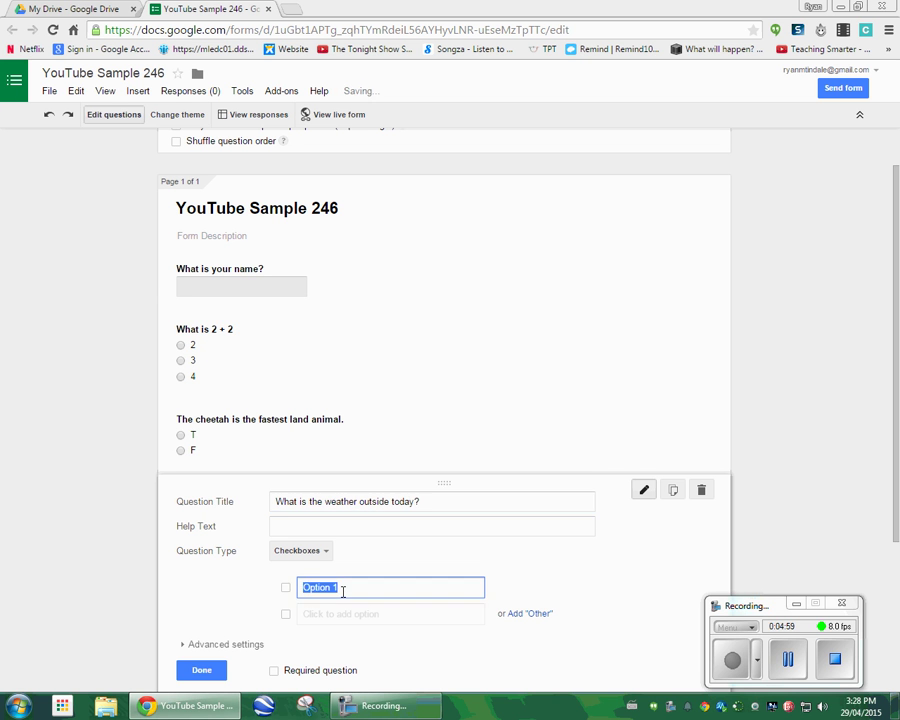
{"action": "type", "text": "Sunny"}
{"action": "key", "text": "Return"}
{"action": "type", "text": "Cloudy"}
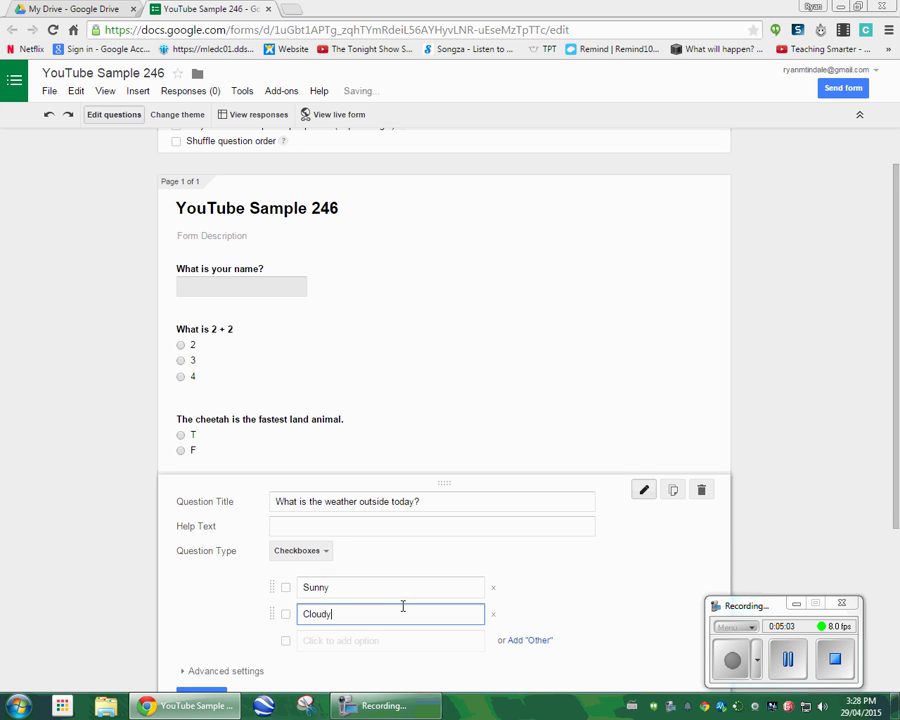
{"action": "left_click", "coordinate": [373, 641]}
{"action": "type", "text": "Cold"}
{"action": "left_click", "coordinate": [363, 666]}
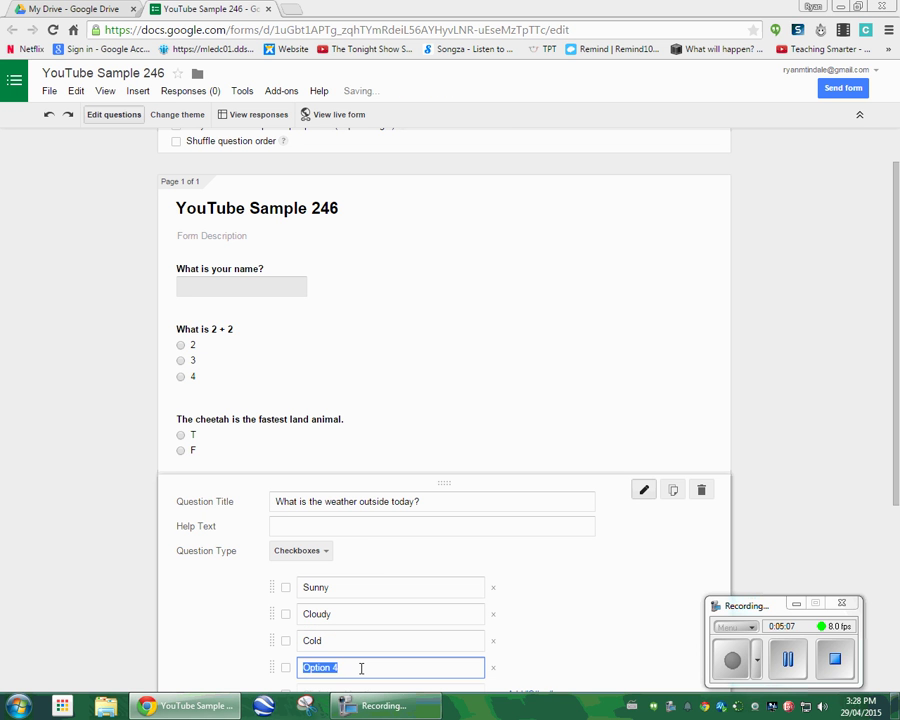
{"action": "type", "text": "Hot"}
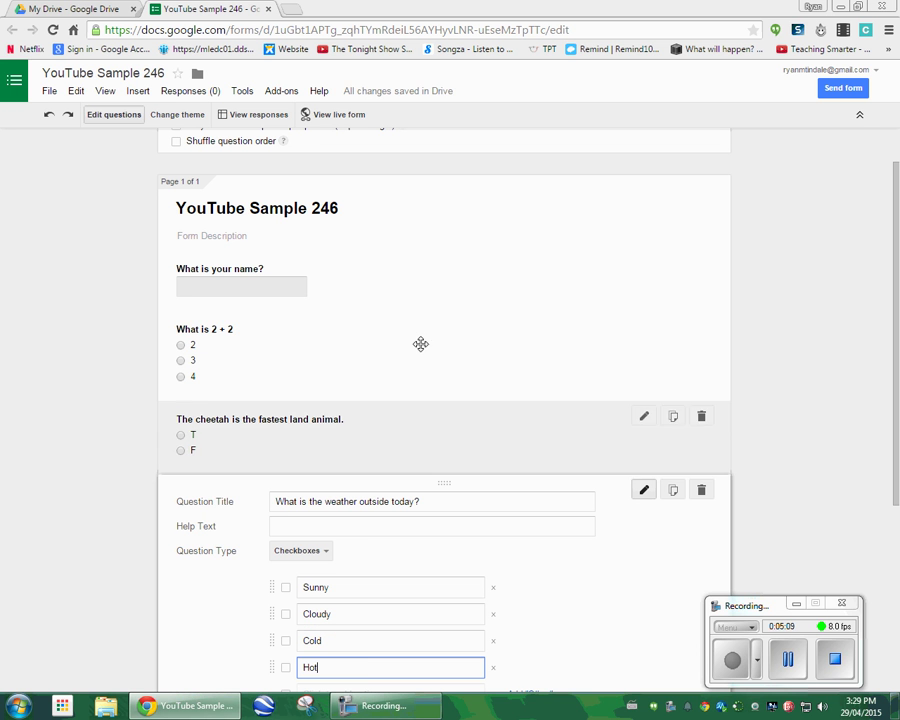
{"action": "scroll", "coordinate": [239, 665], "scroll_direction": "down", "scroll_amount": 2}
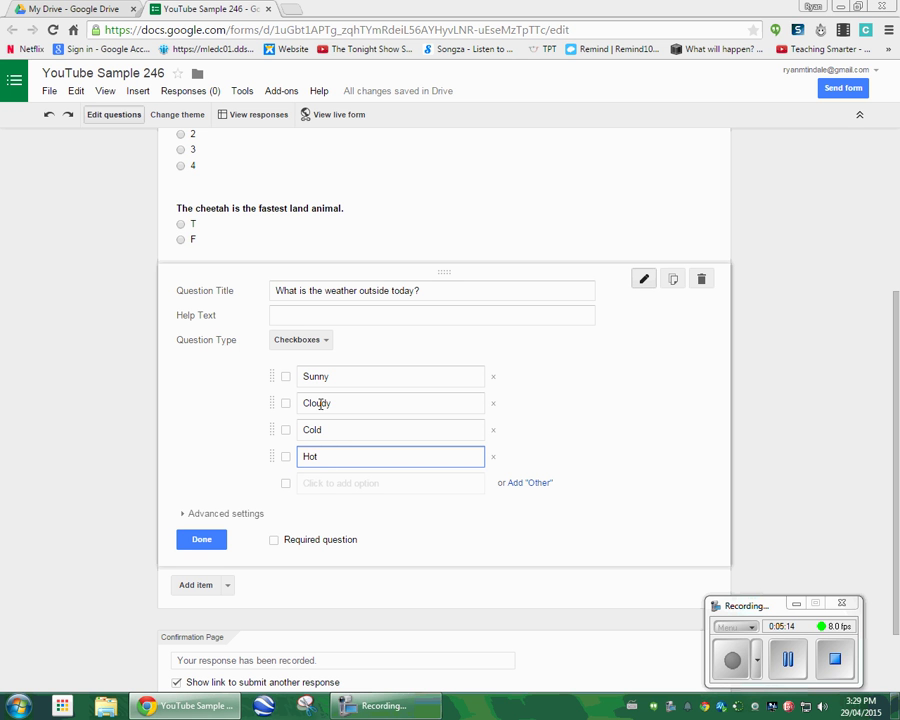
{"action": "left_click", "coordinate": [205, 539]}
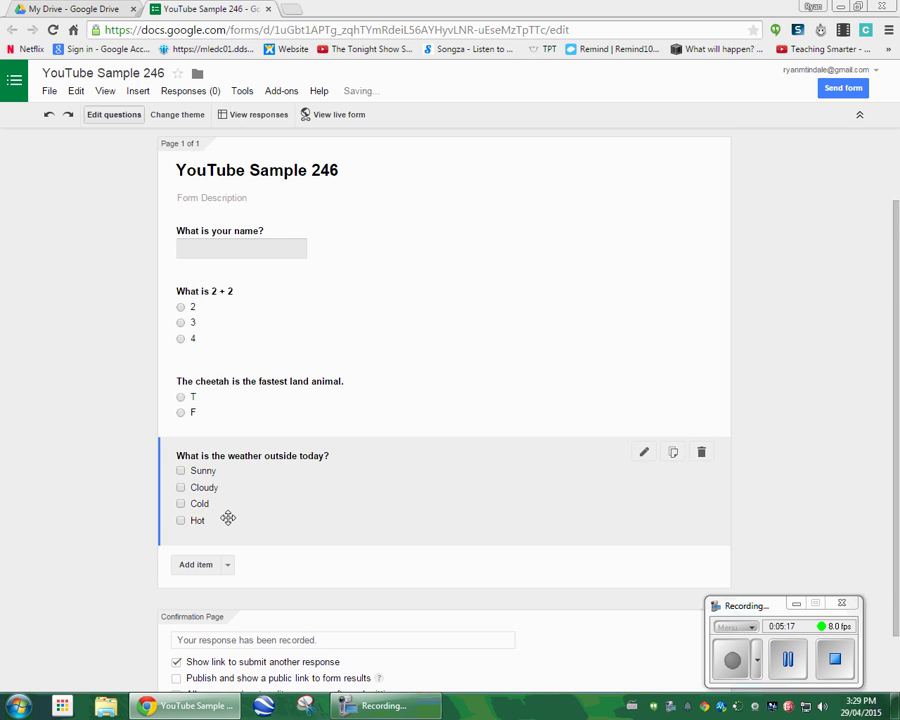
- Dismiss the Add item list without adding anything and bring up the theme choices
{"action": "left_click", "coordinate": [227, 495]}
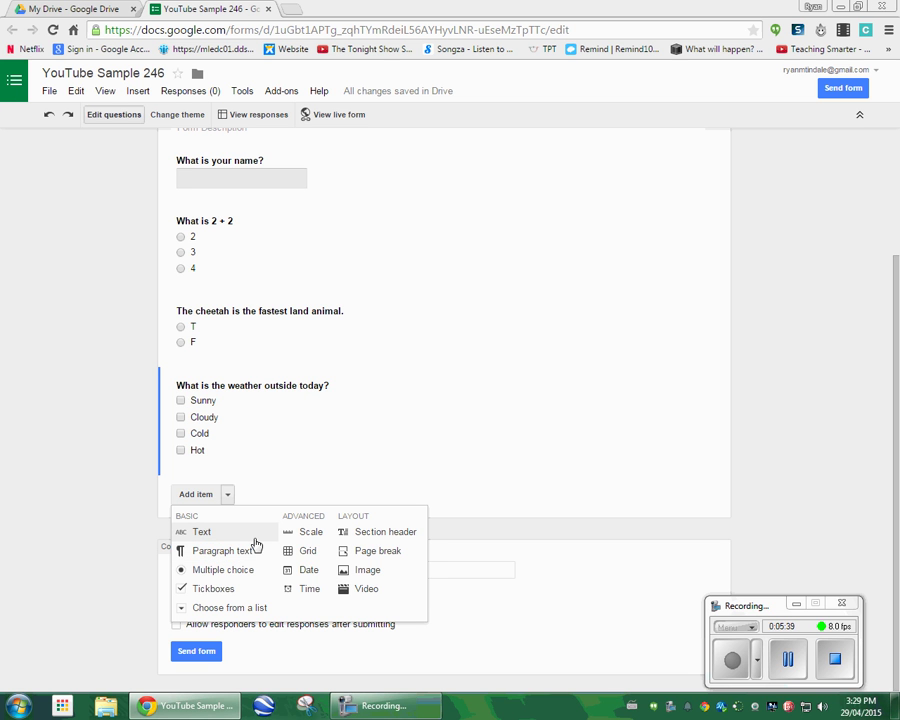
{"action": "left_click", "coordinate": [278, 648]}
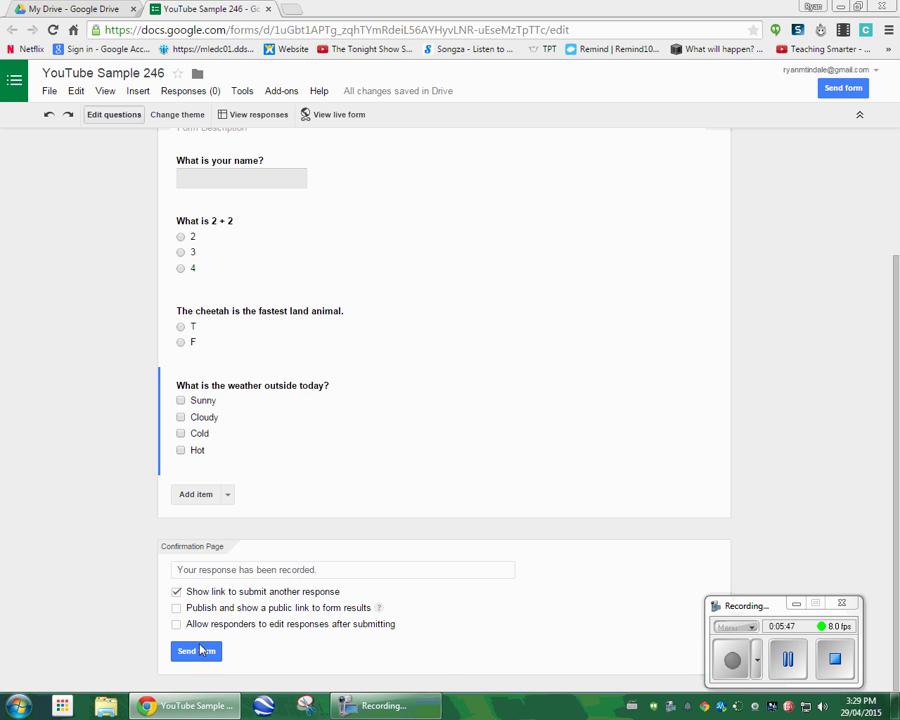
{"action": "left_click", "coordinate": [740, 666]}
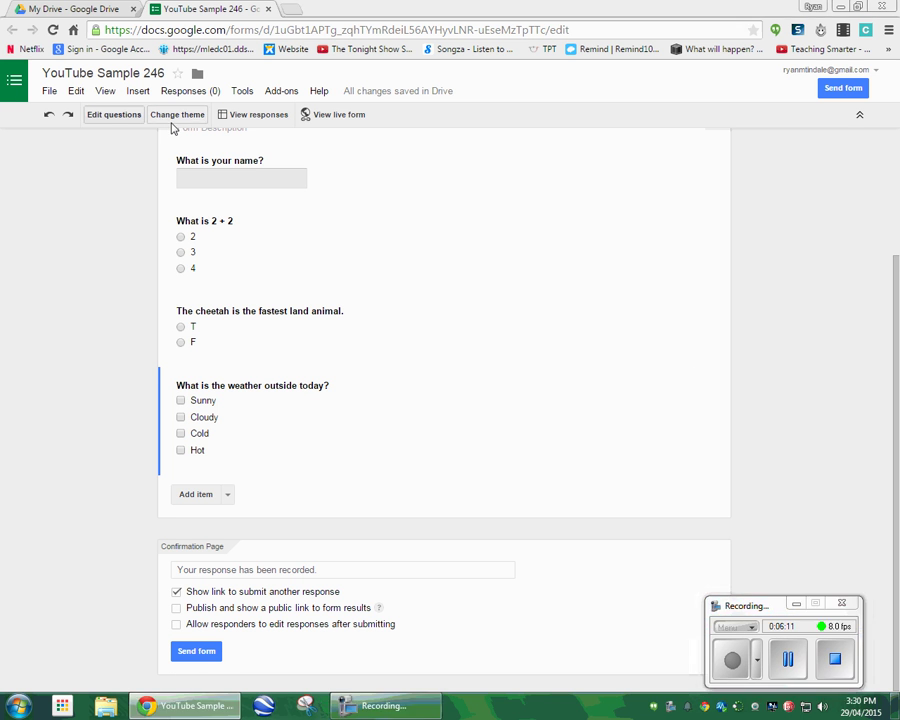
{"action": "left_click", "coordinate": [176, 115]}
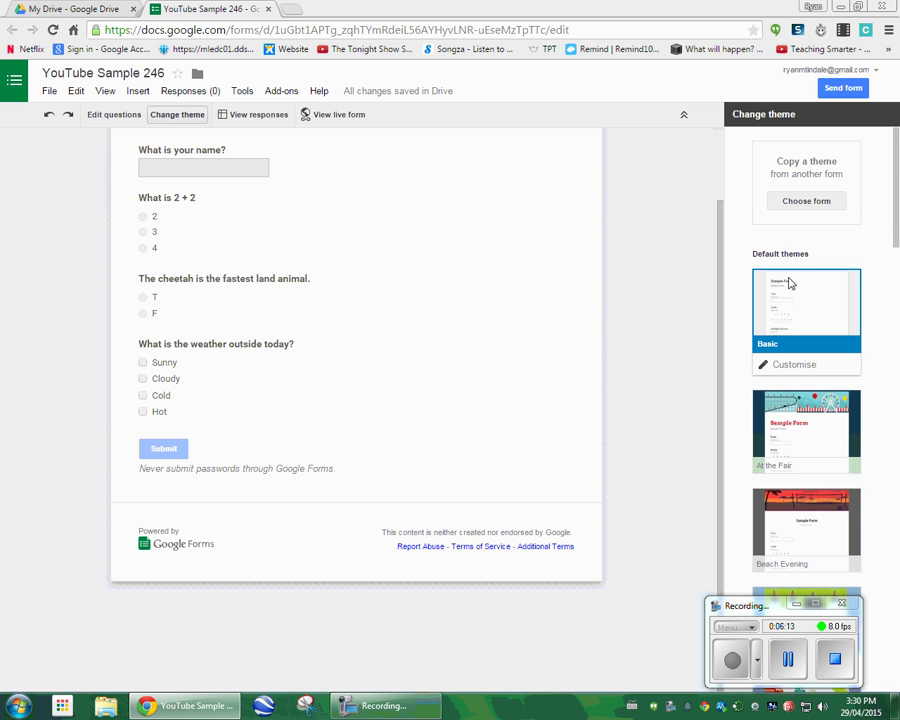
- Try the Beach Evening, Birthday Cats and At the Fair themes, then apply Fireworks
{"action": "scroll", "coordinate": [803, 317], "scroll_direction": "down", "scroll_amount": 3}
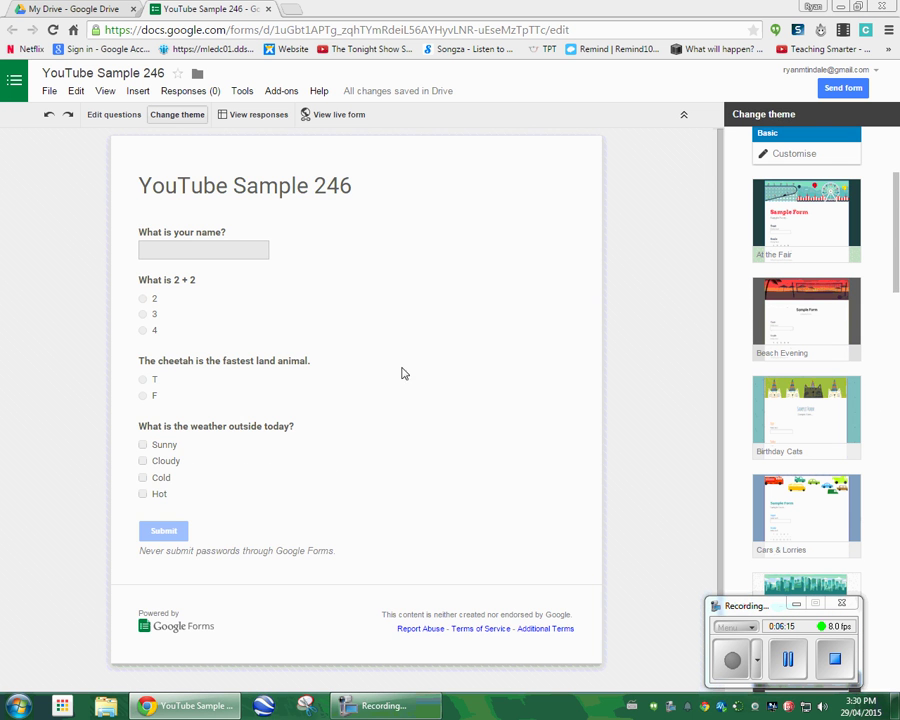
{"action": "left_click", "coordinate": [772, 294]}
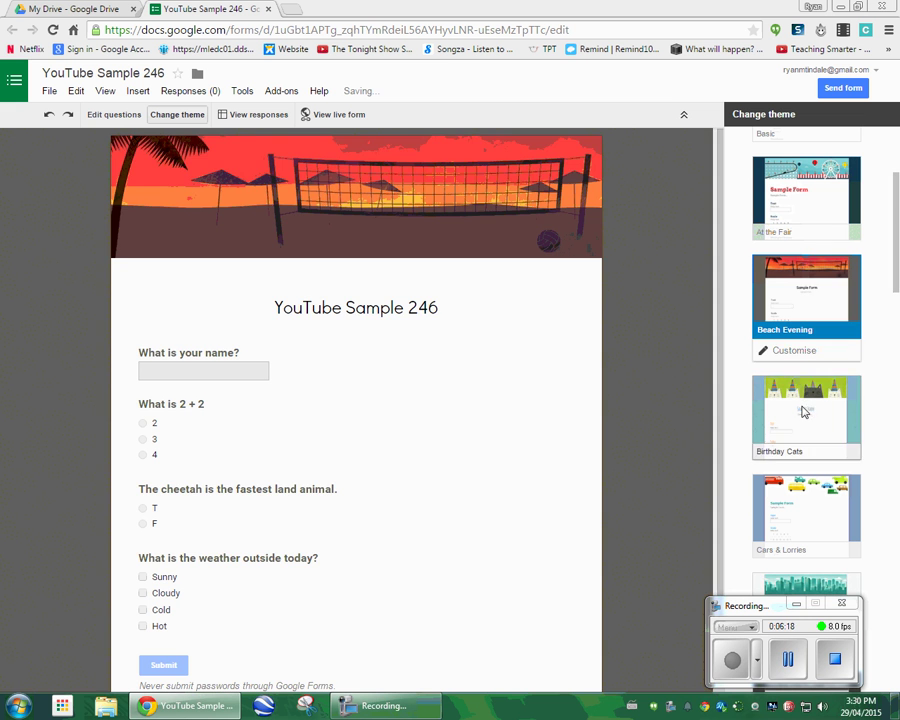
{"action": "left_click", "coordinate": [800, 410]}
{"action": "left_click", "coordinate": [808, 204]}
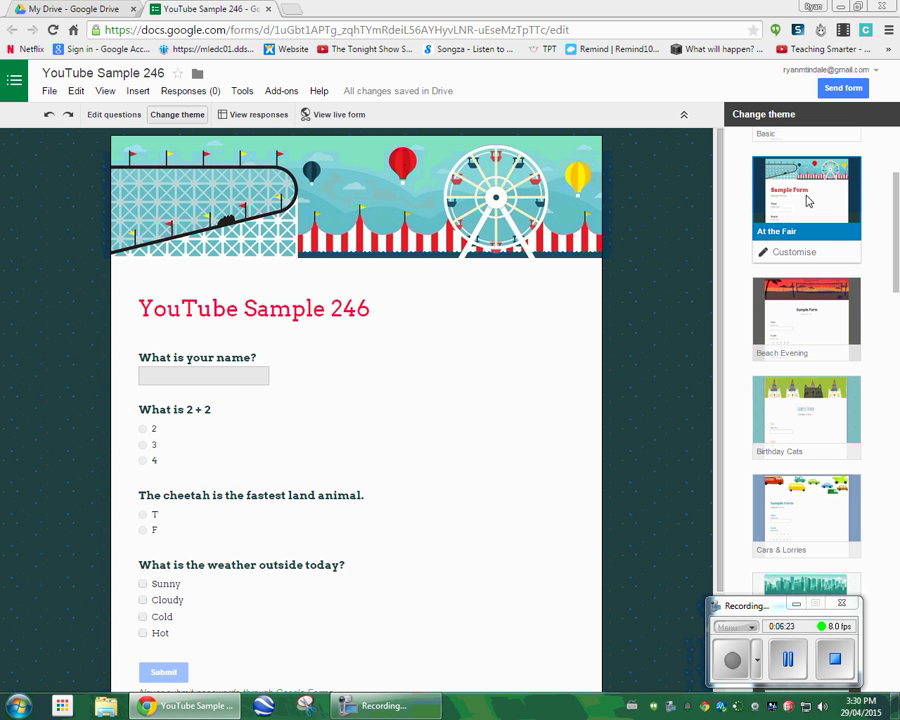
{"action": "scroll", "coordinate": [808, 203], "scroll_direction": "down", "scroll_amount": 4}
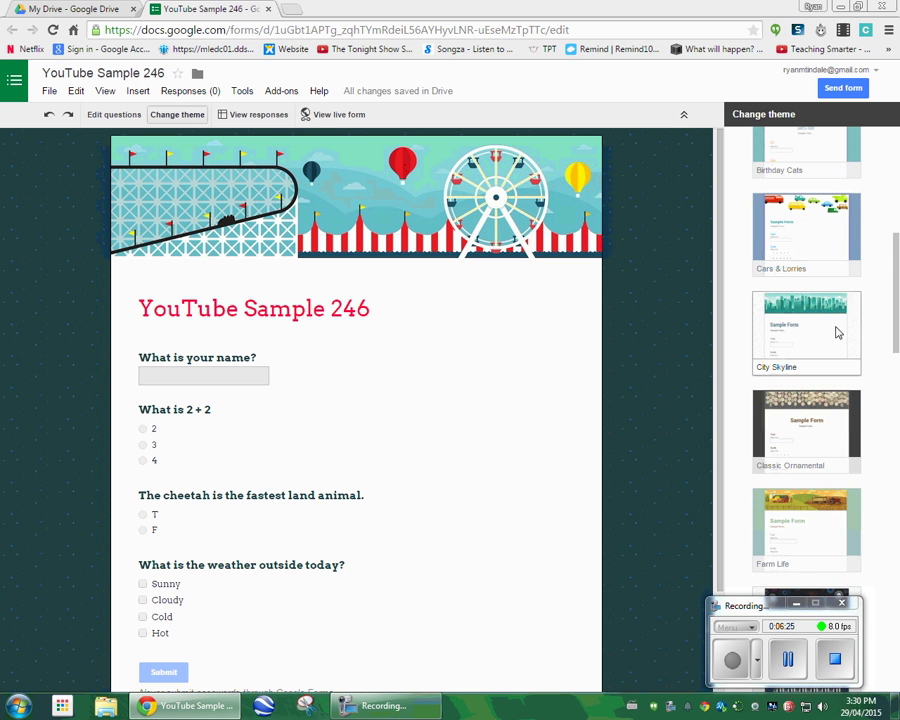
{"action": "scroll", "coordinate": [834, 340], "scroll_direction": "down", "scroll_amount": 2}
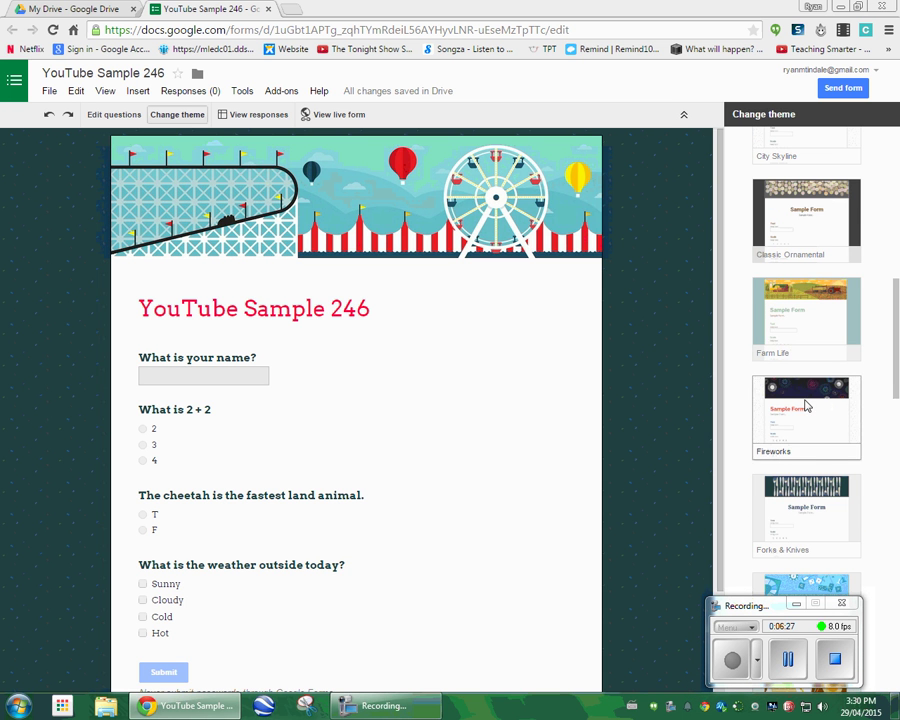
{"action": "left_click", "coordinate": [803, 396]}
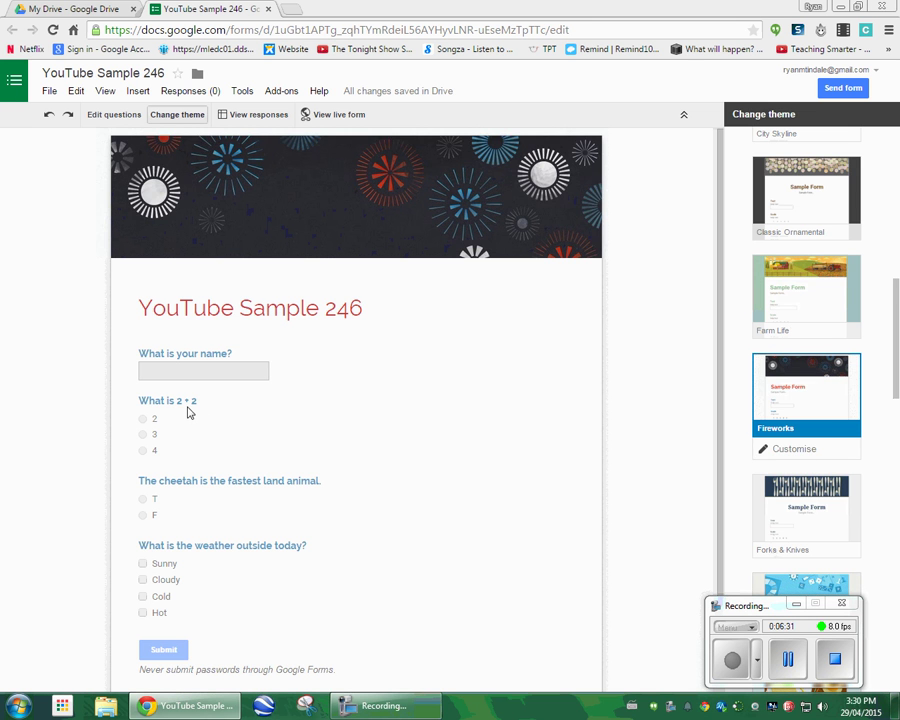
- Return to question editing, drag the 'What is 2 + 2' question, and briefly revisit themes
{"action": "left_click", "coordinate": [119, 117]}
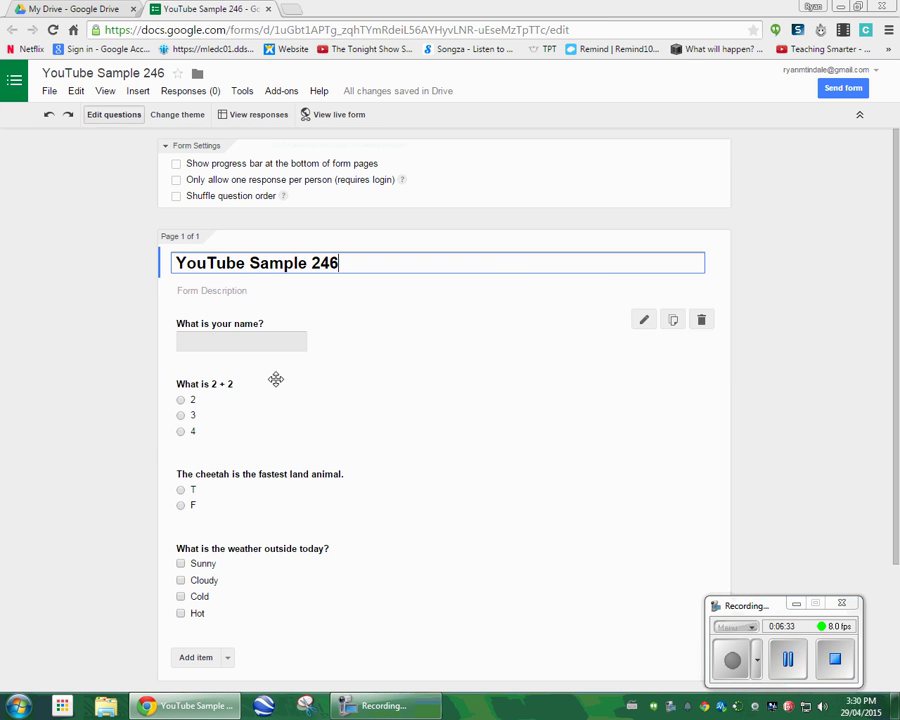
{"action": "mouse_move", "coordinate": [265, 400]}
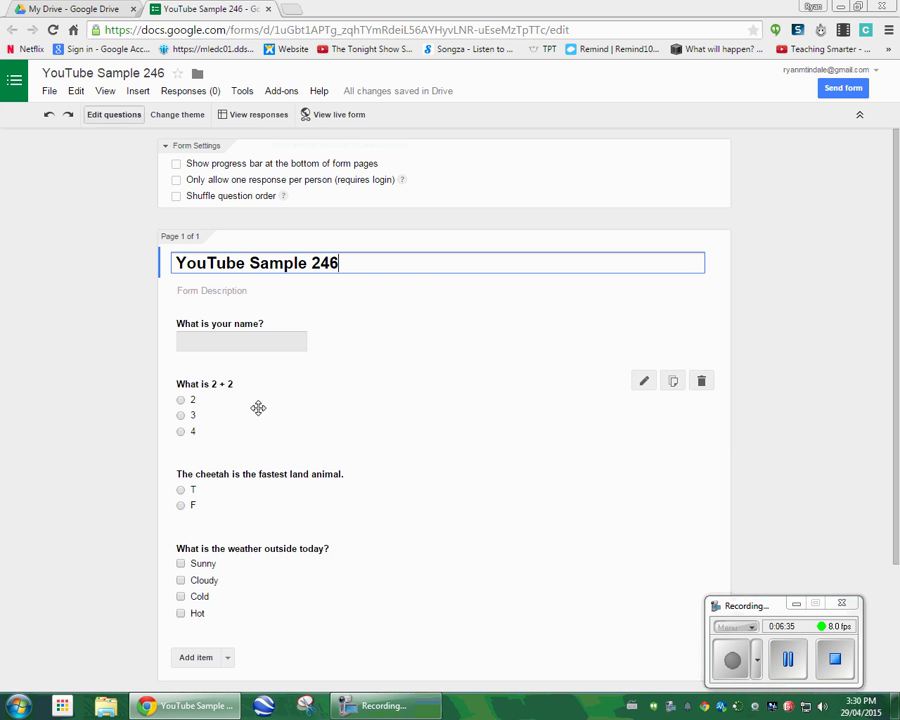
{"action": "left_click_drag", "start_coordinate": [255, 412], "coordinate": [273, 395]}
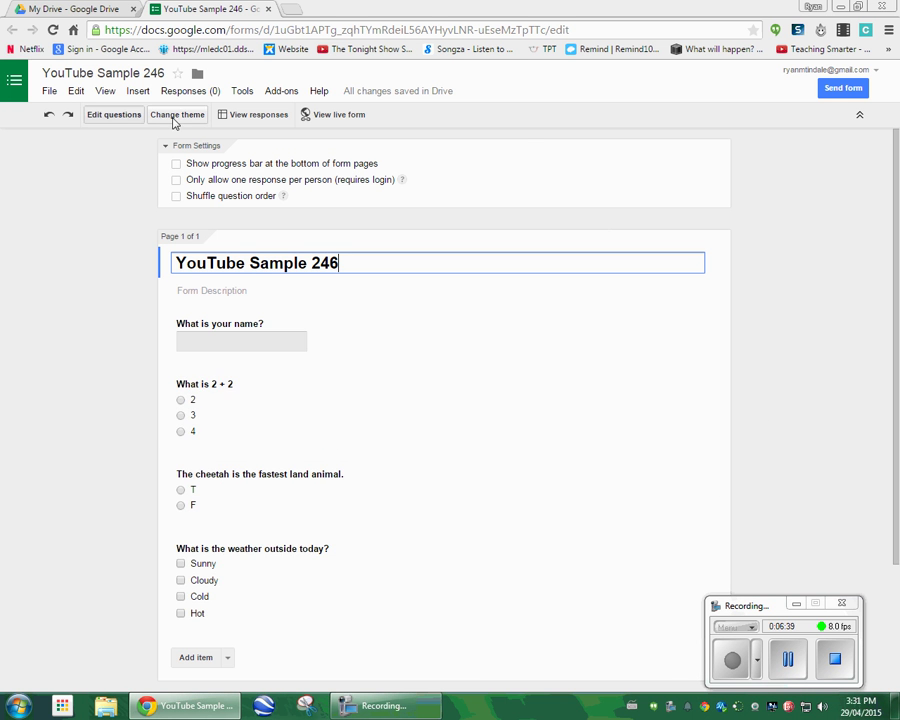
{"action": "left_click", "coordinate": [176, 115]}
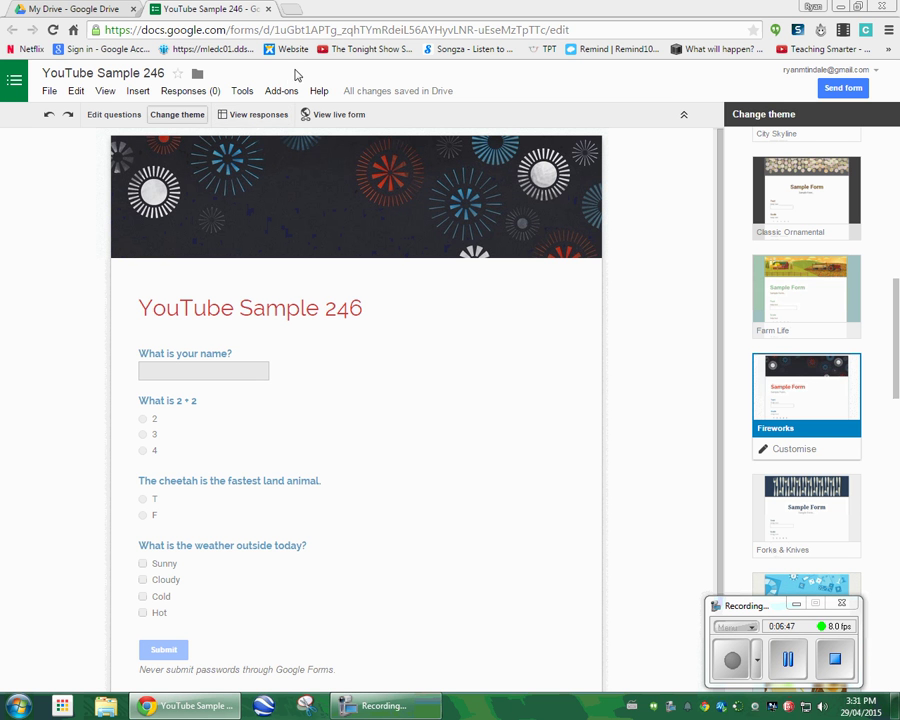
{"action": "left_click", "coordinate": [96, 115]}
{"action": "scroll", "coordinate": [260, 245], "scroll_direction": "down", "scroll_amount": 2}
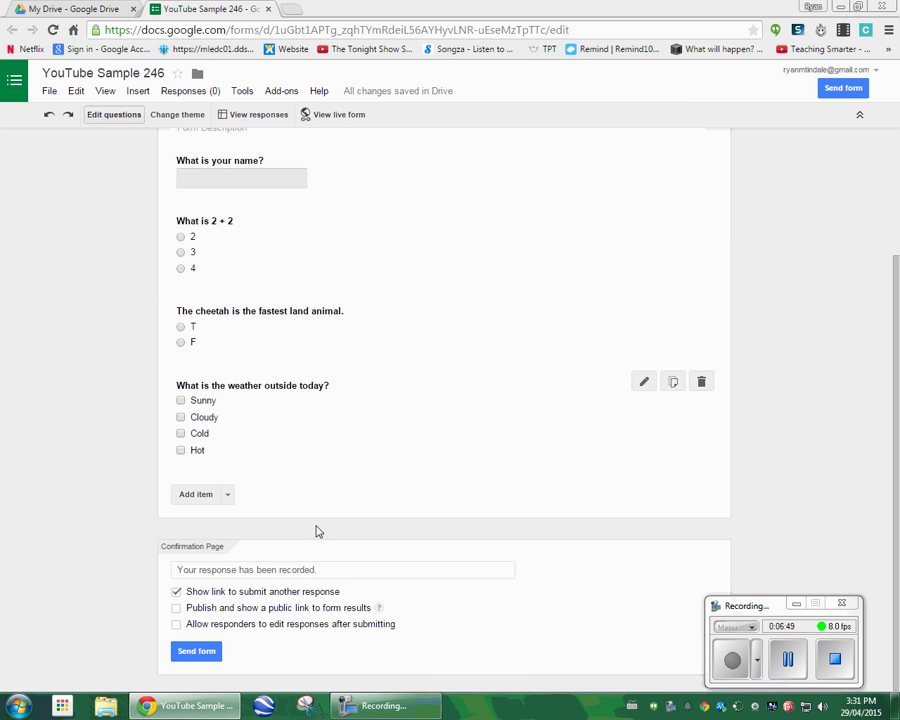
- Copy the form's short goo.gl share link from Send form and open a new tab
{"action": "left_click", "coordinate": [196, 652]}
{"action": "left_click", "coordinate": [362, 316]}
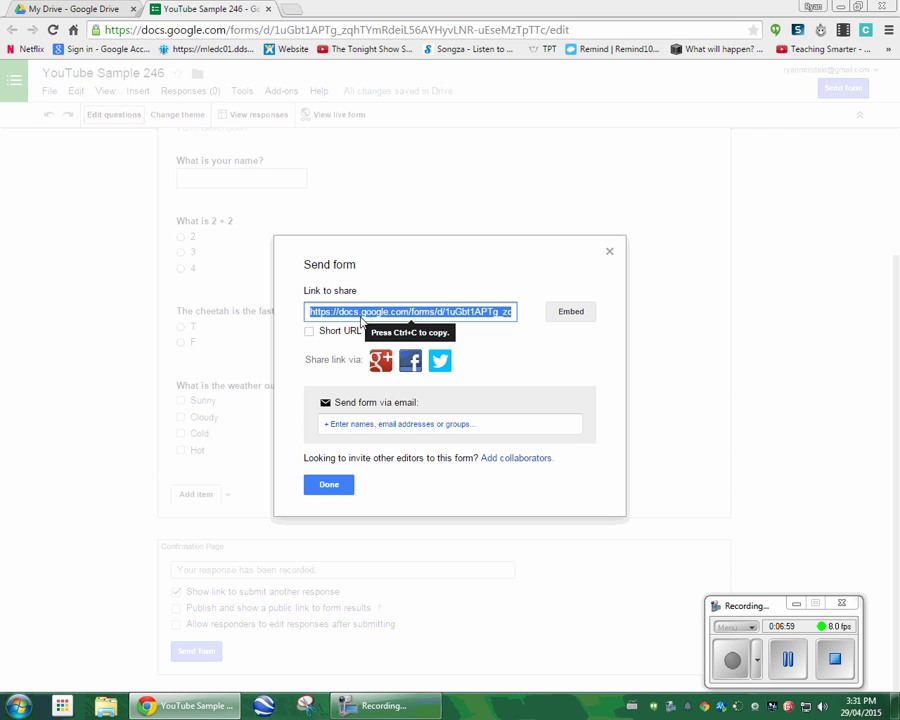
{"action": "key", "text": "ctrl+c"}
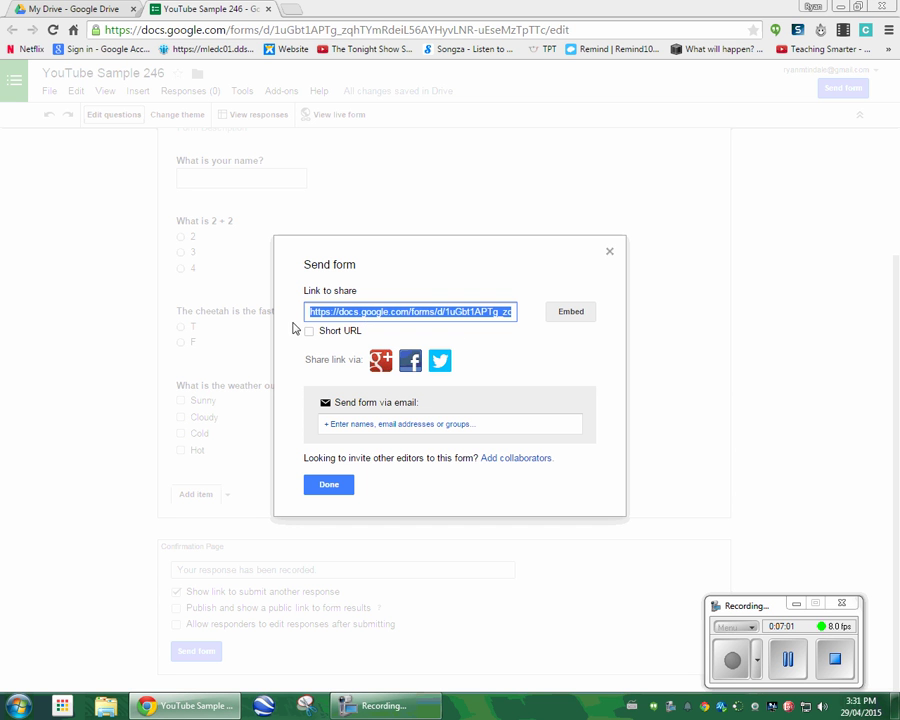
{"action": "left_click", "coordinate": [311, 333]}
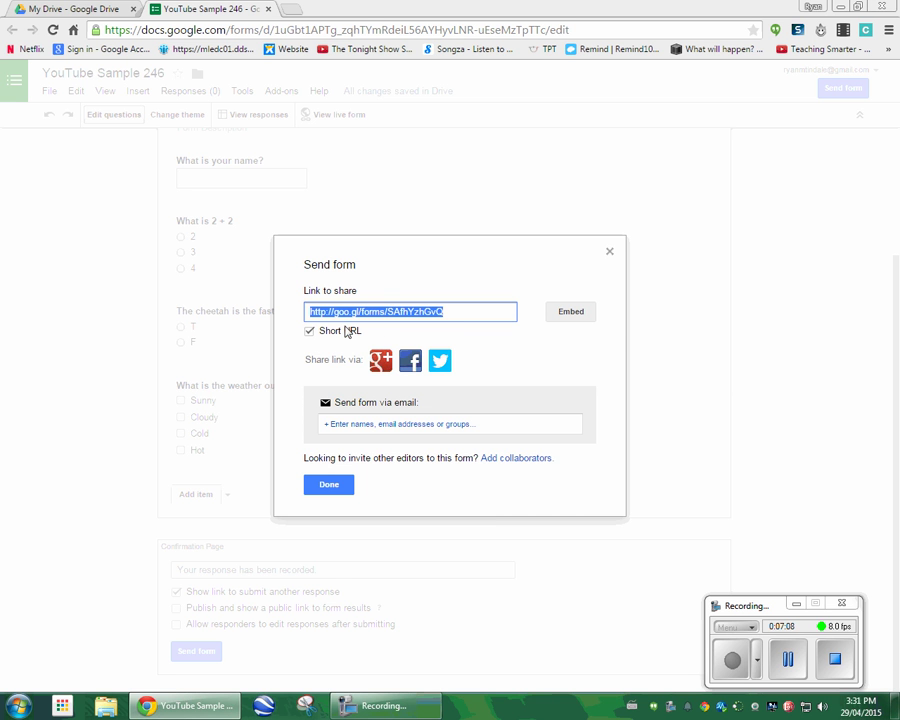
{"action": "left_click", "coordinate": [310, 333]}
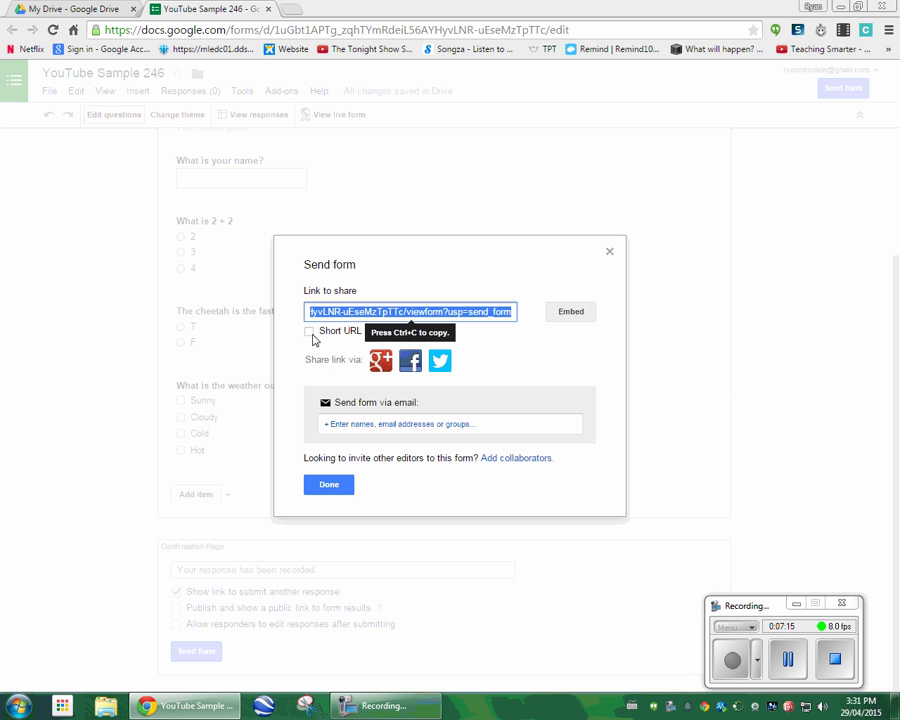
{"action": "left_click", "coordinate": [310, 335]}
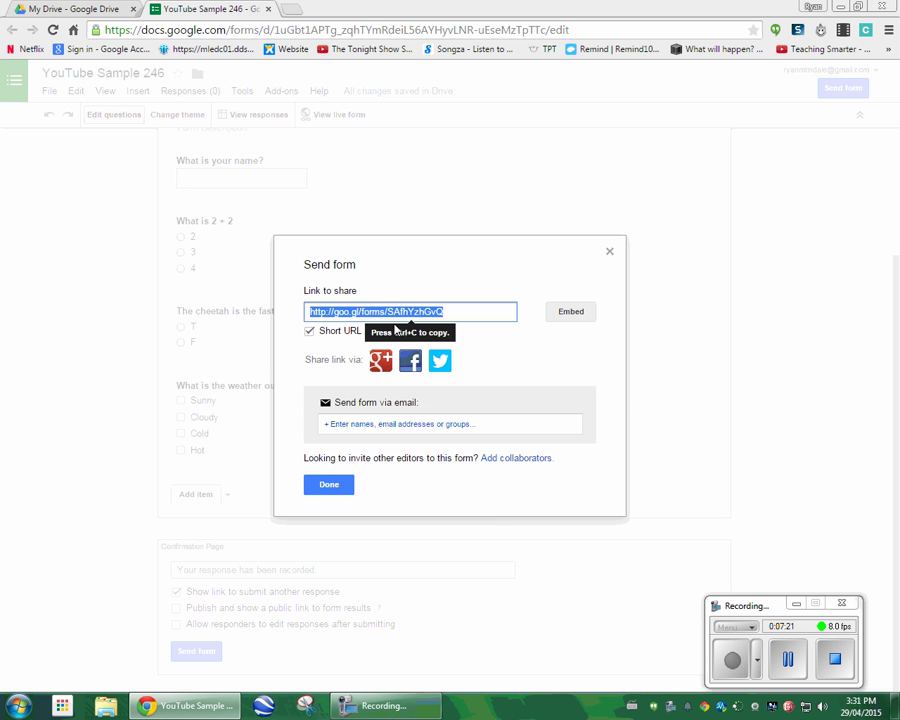
{"action": "key", "text": "ctrl+c"}
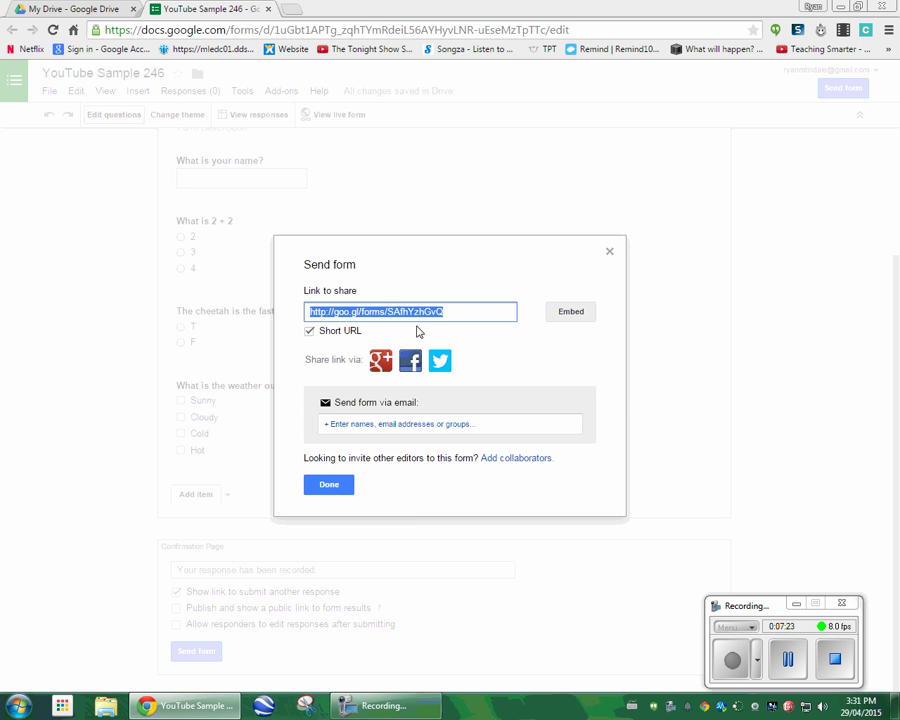
{"action": "left_click", "coordinate": [290, 9]}
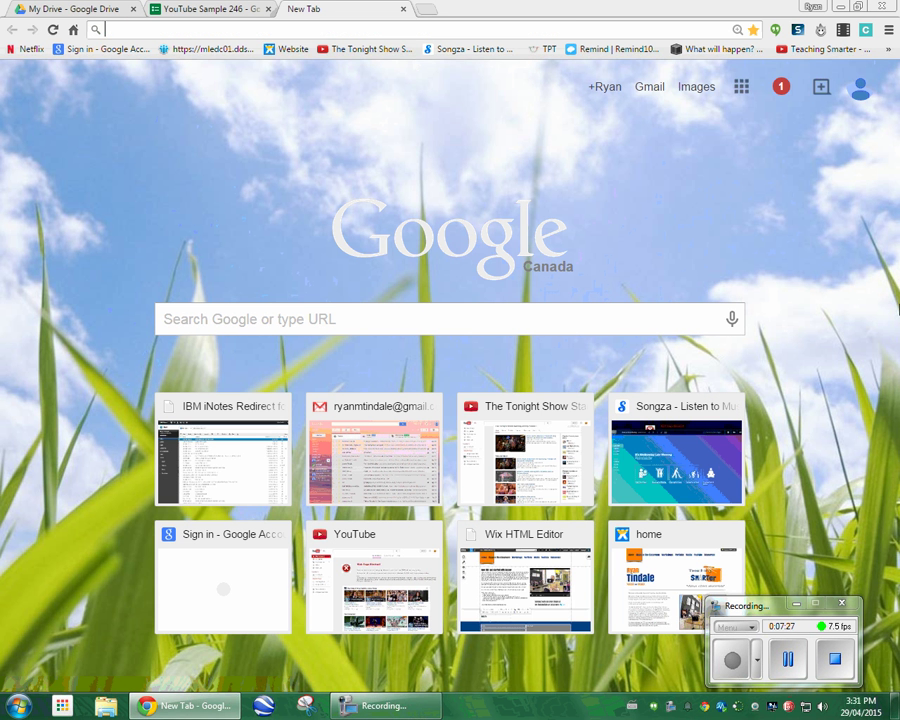
- Search for 'url shortener' and open the Bitly site from the results
{"action": "type", "text": "url"}
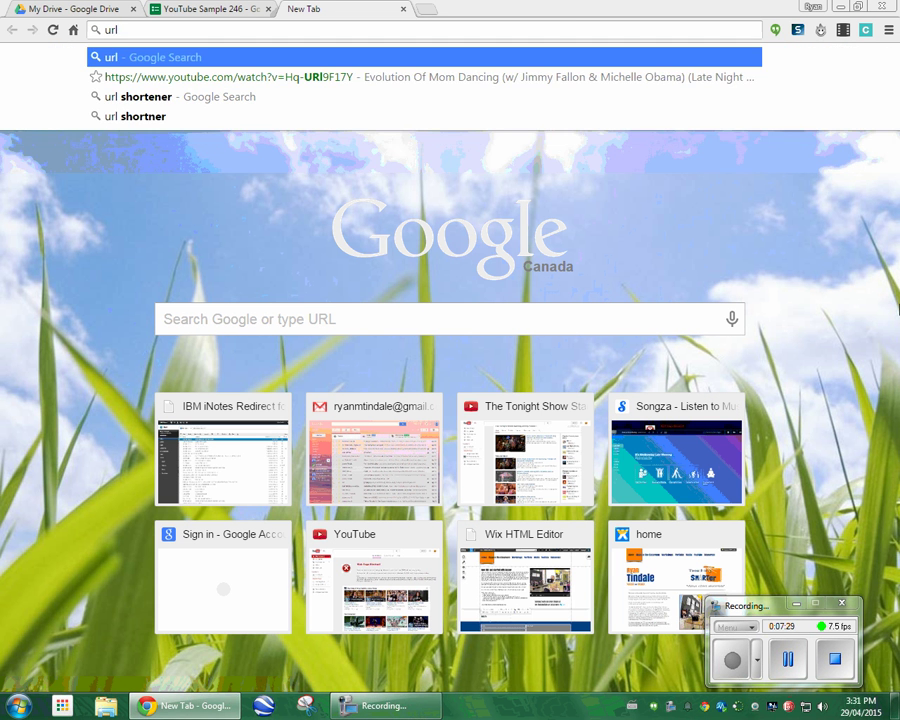
{"action": "type", "text": " shor"}
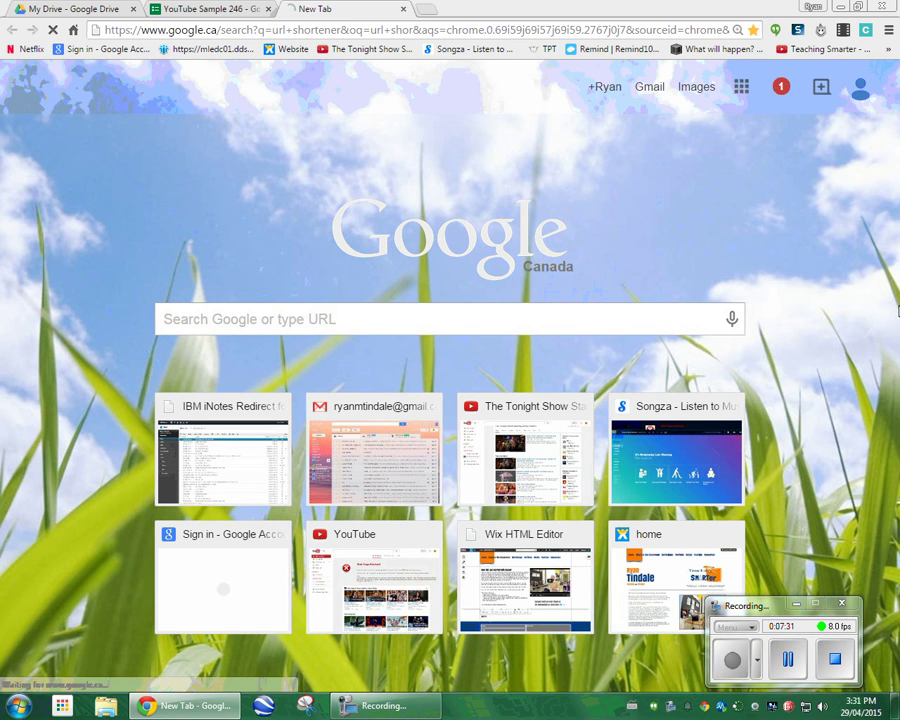
{"action": "key", "text": "Return"}
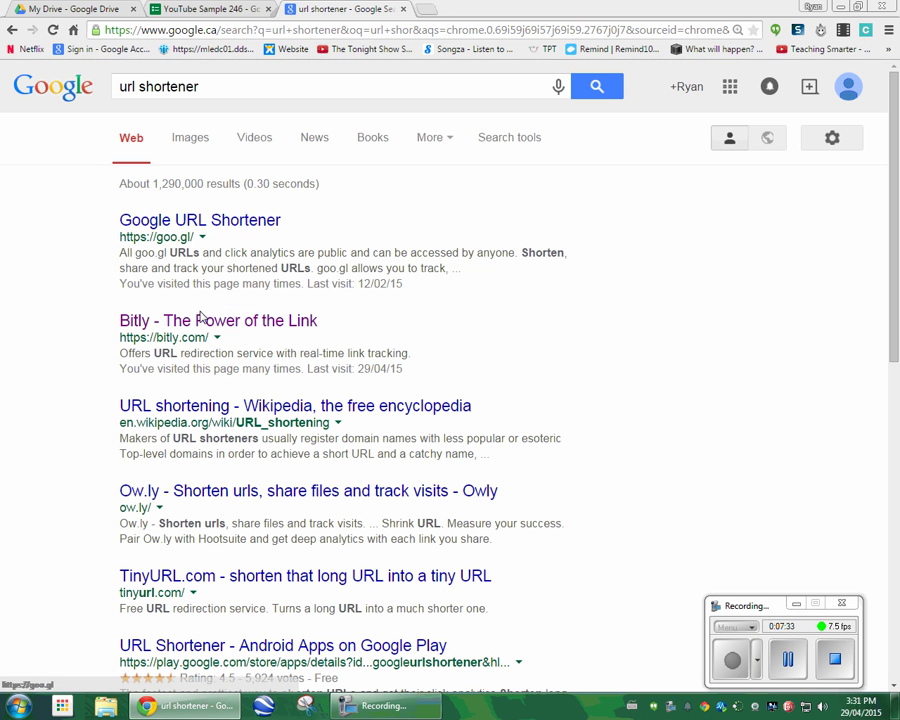
{"action": "scroll", "coordinate": [193, 335], "scroll_direction": "down", "scroll_amount": 3}
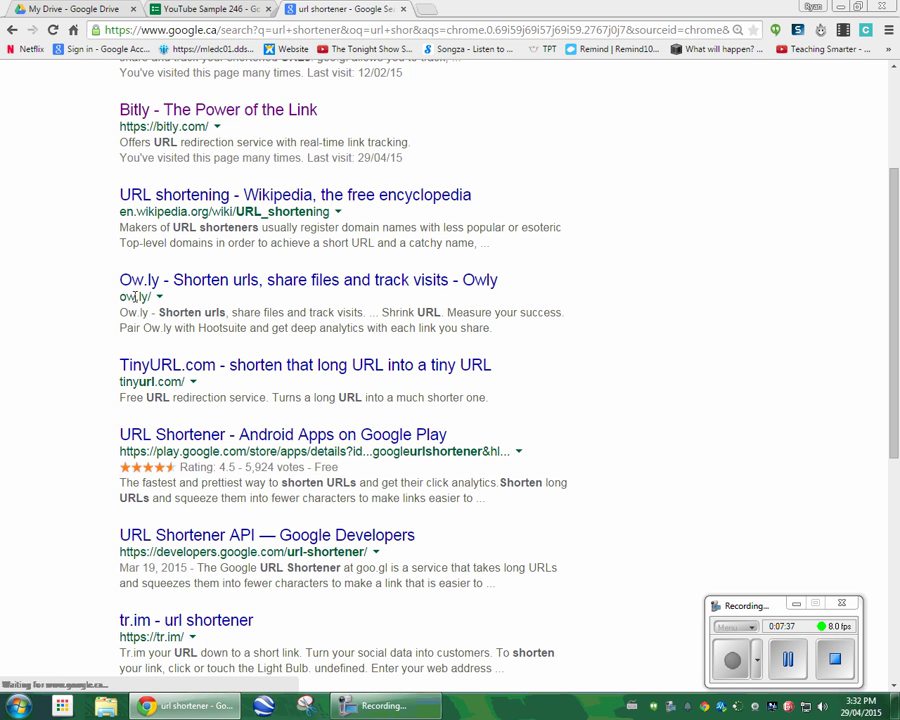
{"action": "scroll", "coordinate": [160, 350], "scroll_direction": "down", "scroll_amount": 2}
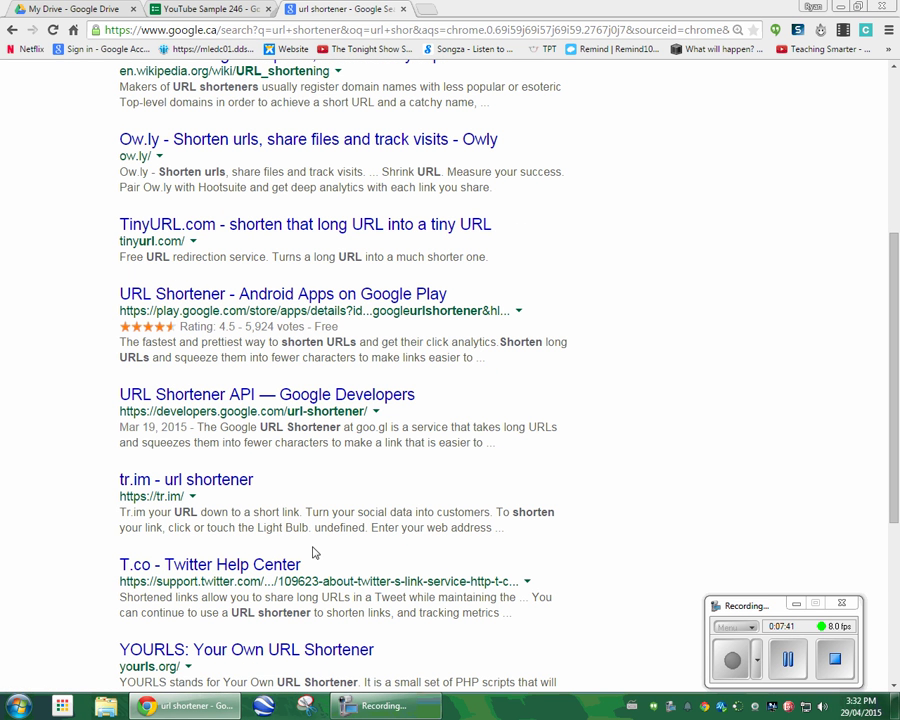
{"action": "scroll", "coordinate": [177, 415], "scroll_direction": "up", "scroll_amount": 5}
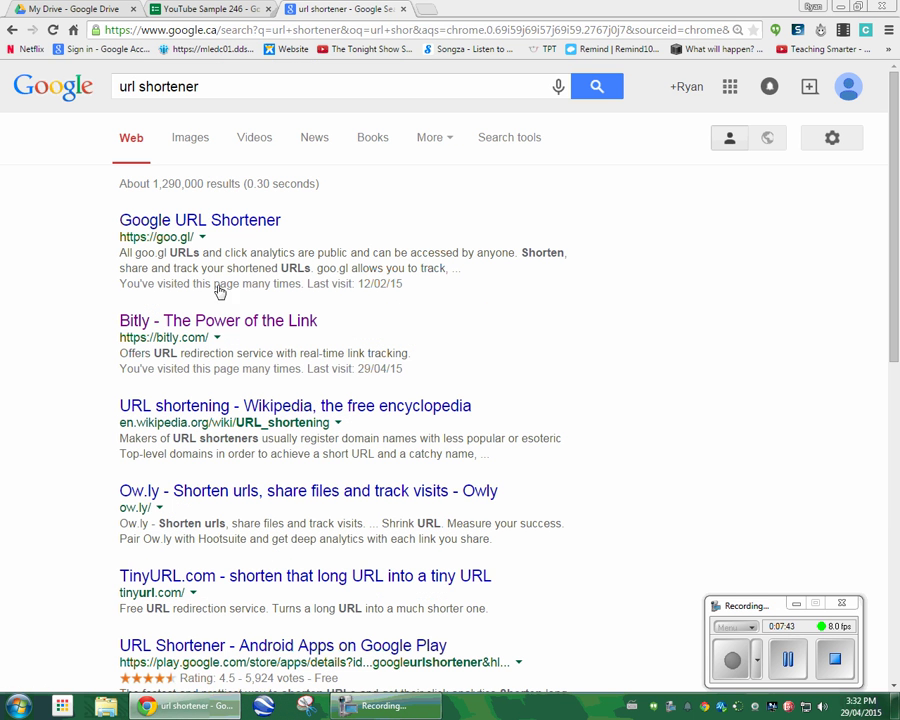
{"action": "left_click", "coordinate": [178, 320]}
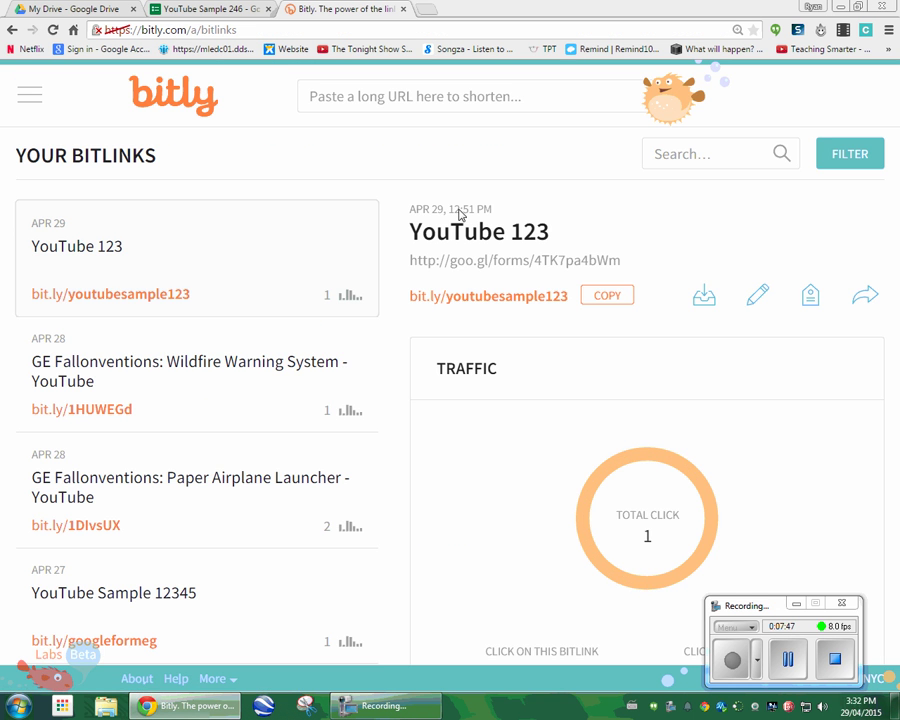
- Copy the form's goo.gl sharing link and paste it into Bitly to create a bitlink
{"action": "left_click", "coordinate": [208, 9]}
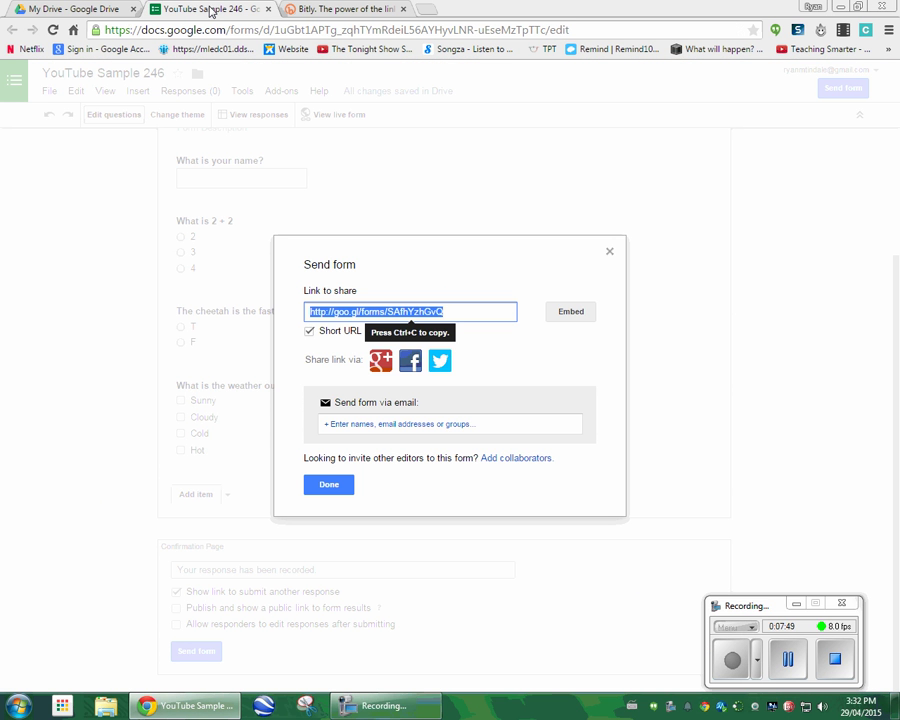
{"action": "right_click", "coordinate": [440, 313]}
{"action": "left_click", "coordinate": [466, 323]}
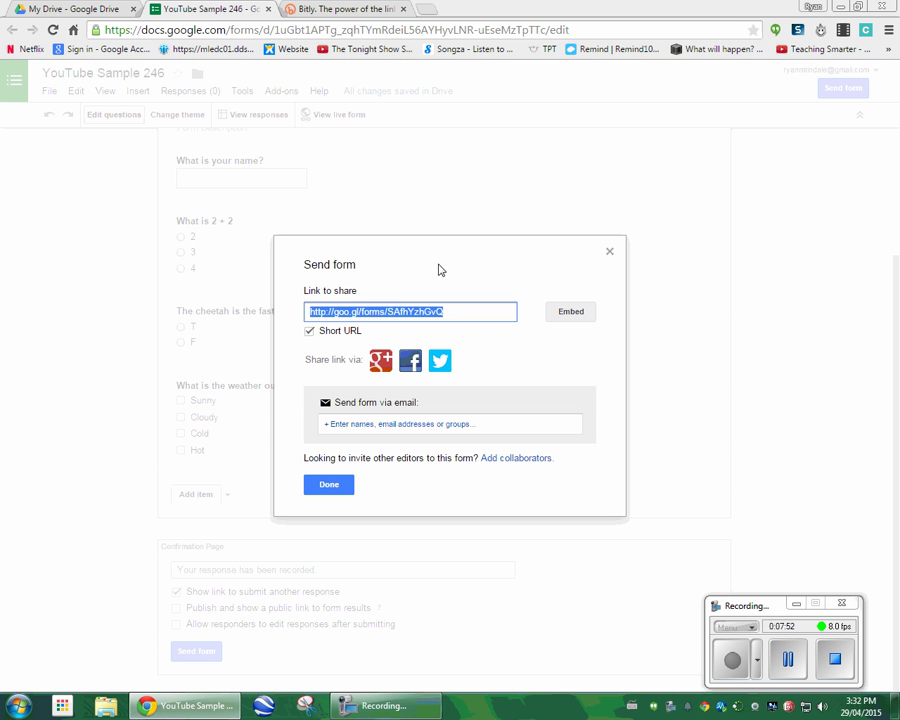
{"action": "left_click", "coordinate": [350, 10]}
{"action": "right_click", "coordinate": [402, 105]}
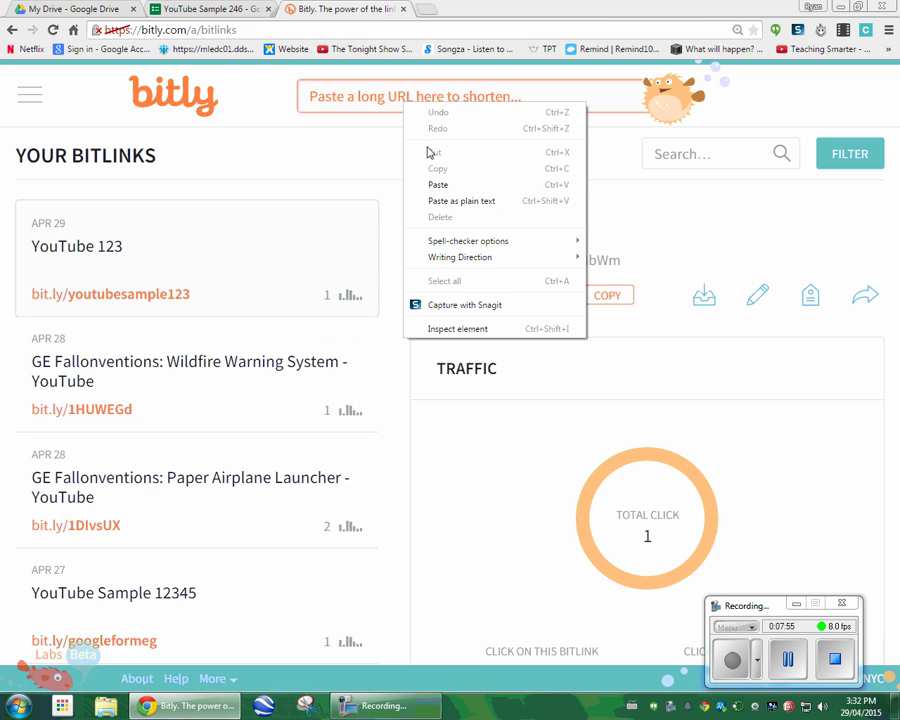
{"action": "left_click", "coordinate": [435, 186]}
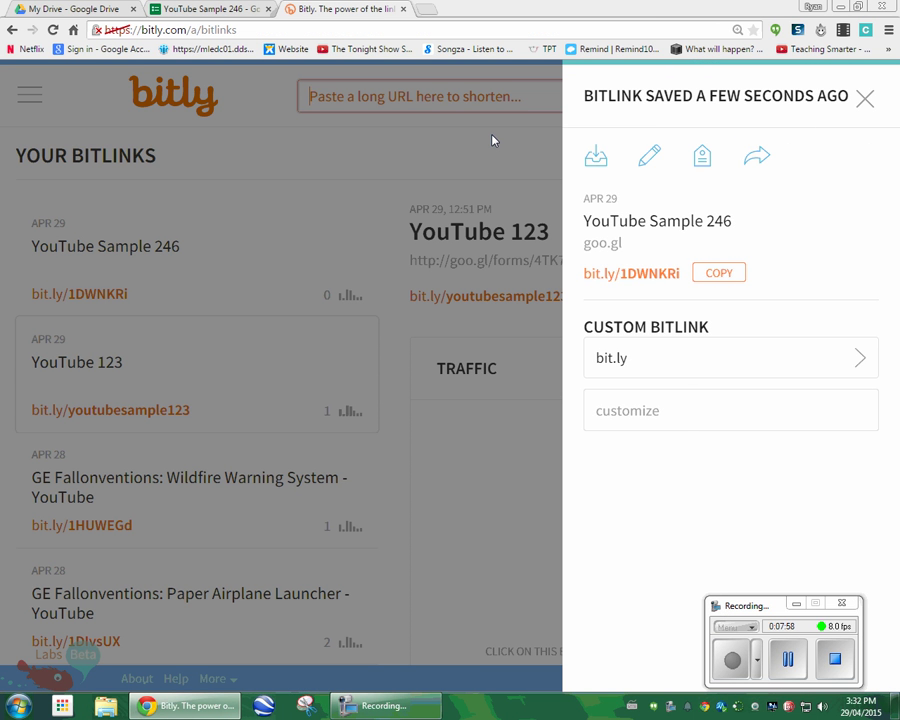
- Check the result against the form's link, then copy the new bit.ly/1DWNKRi link
{"action": "left_click", "coordinate": [205, 9]}
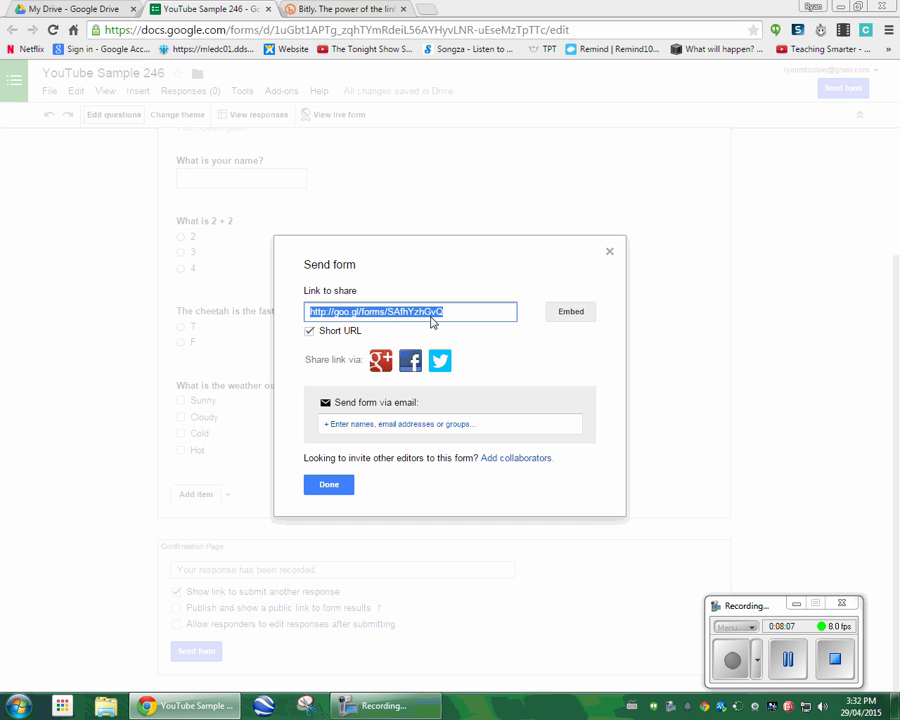
{"action": "left_click", "coordinate": [340, 9]}
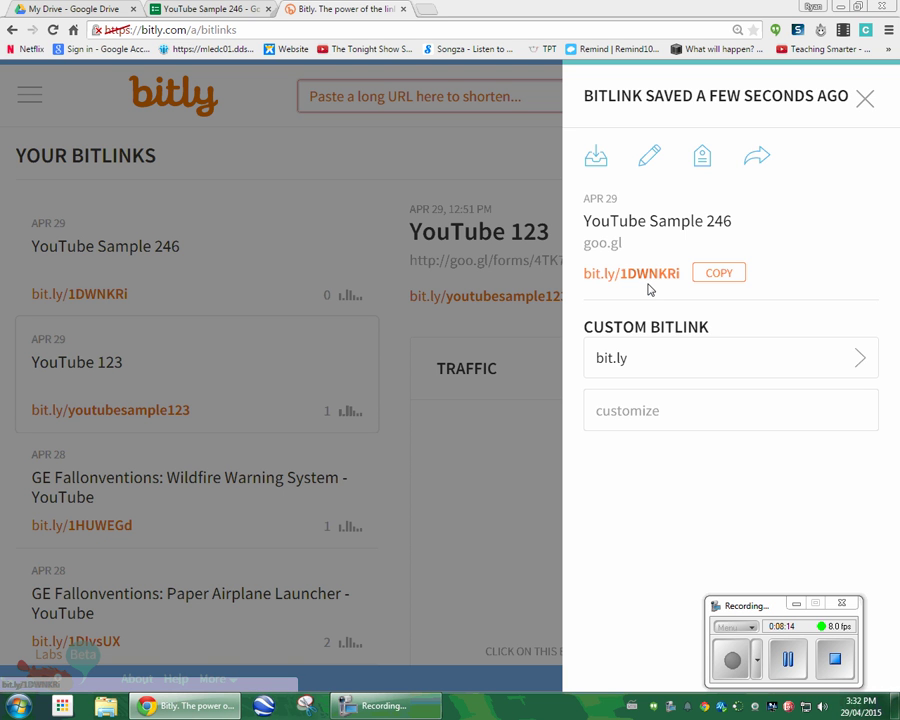
{"action": "left_click", "coordinate": [716, 279]}
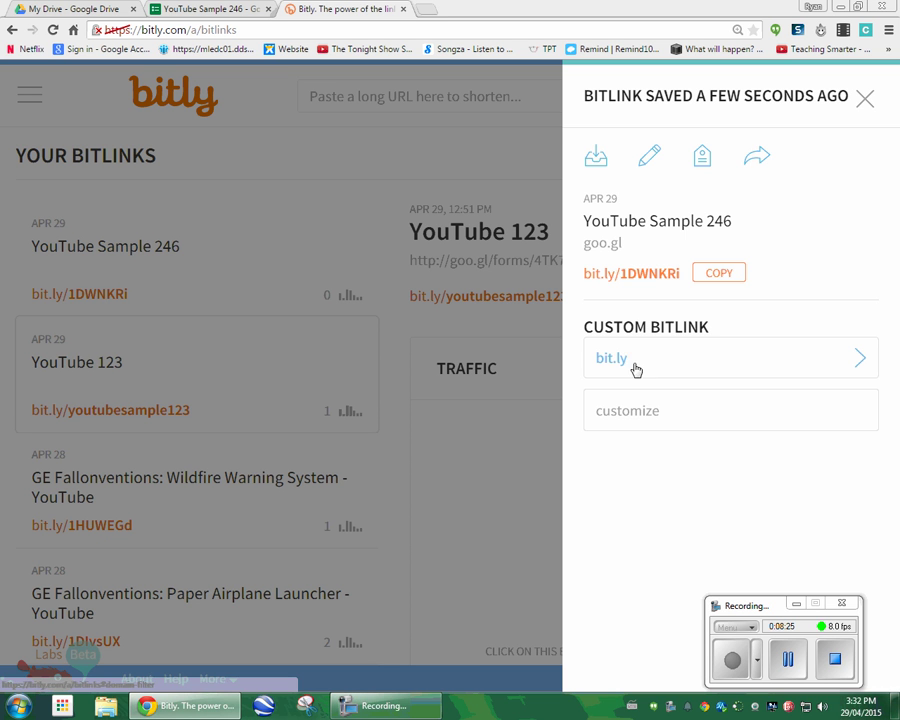
- Customise the bitlink ending to ytsample246, save it, and copy bit.ly/ytsample246
{"action": "left_click", "coordinate": [640, 418]}
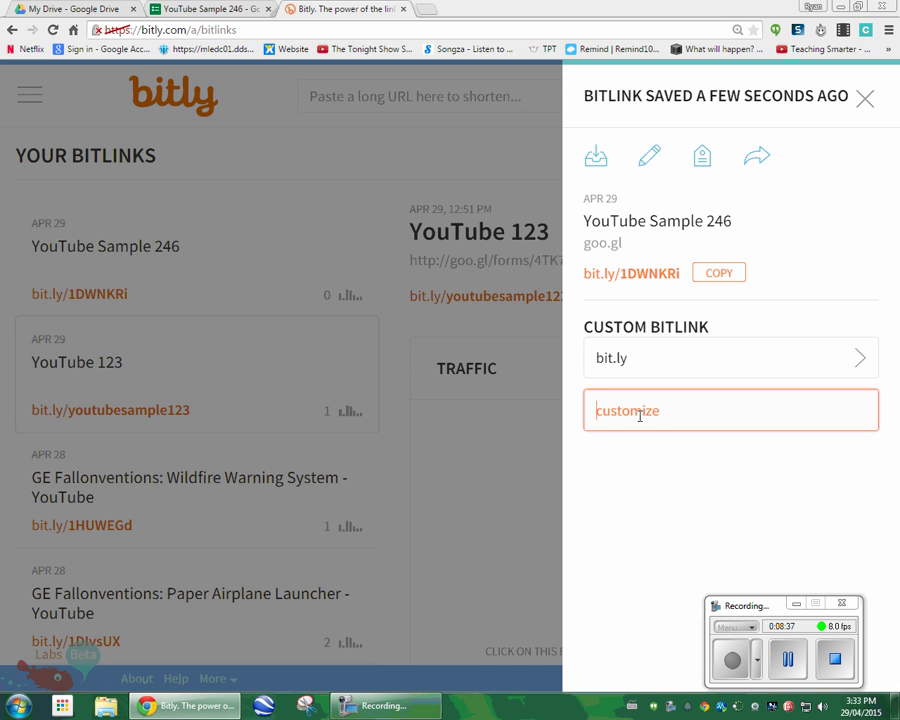
{"action": "type", "text": "y"}
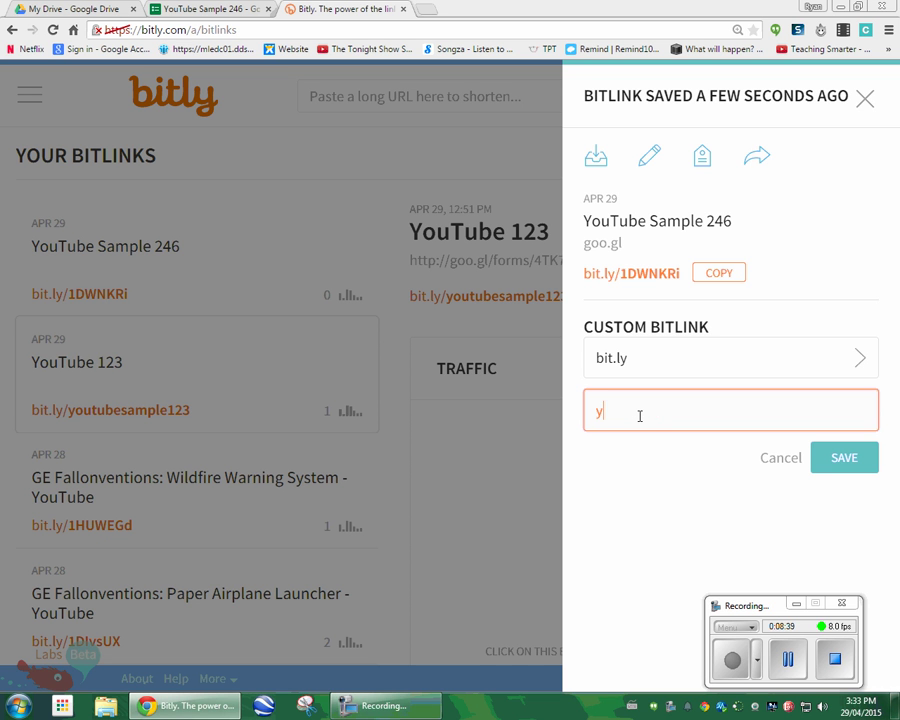
{"action": "type", "text": "tsampl"}
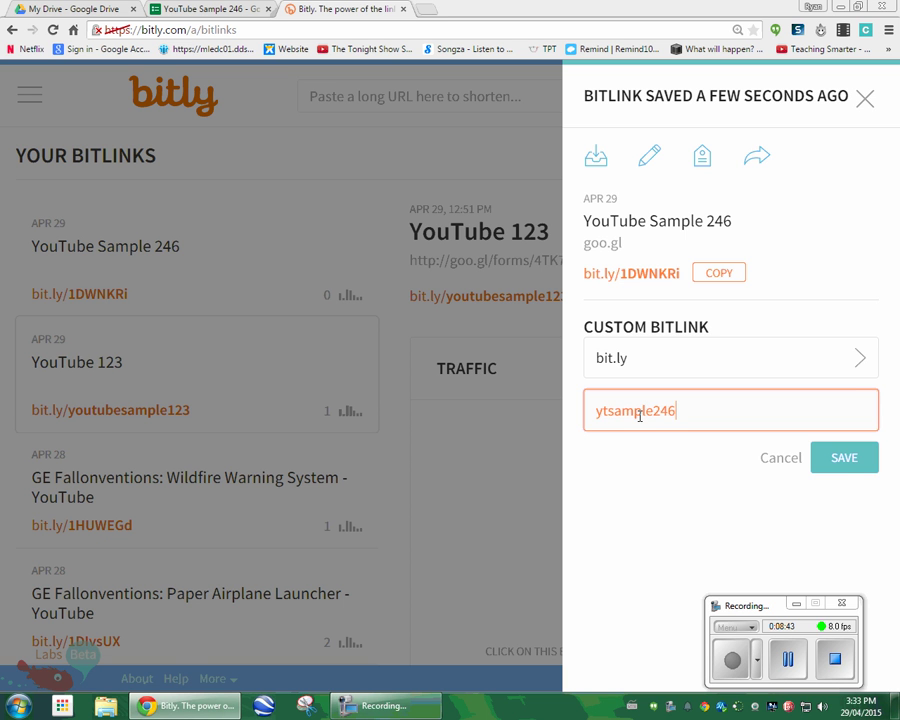
{"action": "type", "text": "e246"}
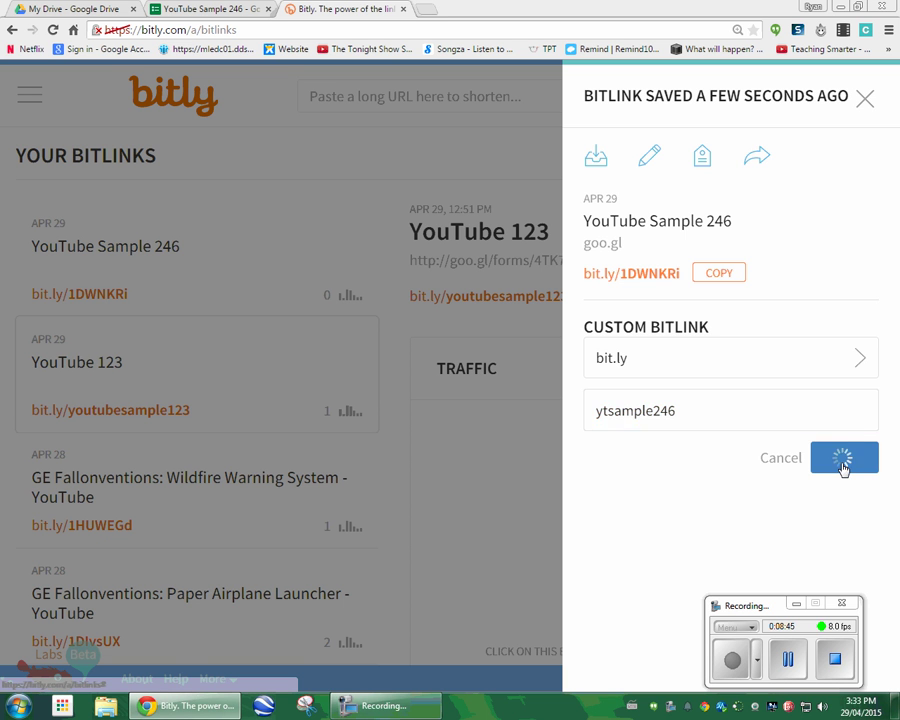
{"action": "left_click", "coordinate": [842, 462]}
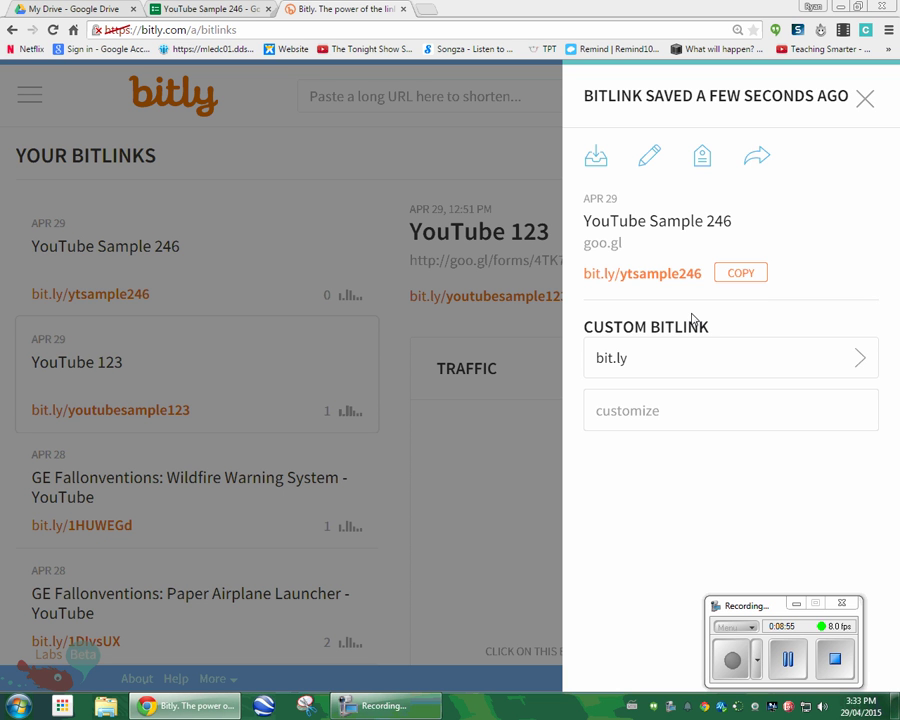
{"action": "left_click", "coordinate": [749, 285]}
{"action": "left_click", "coordinate": [426, 12]}
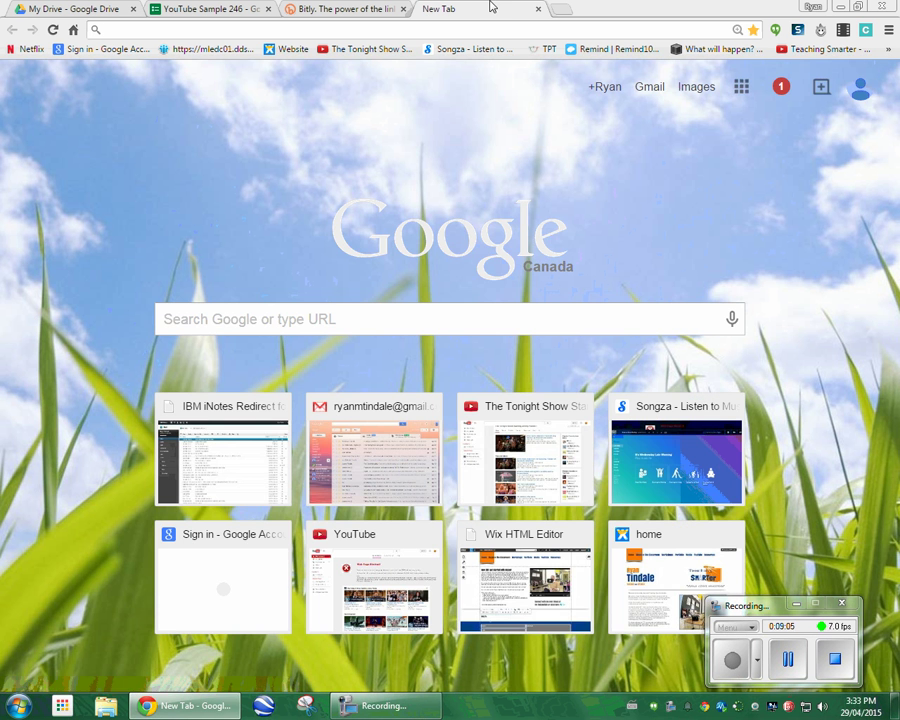
{"action": "key", "text": "ctrl+v"}
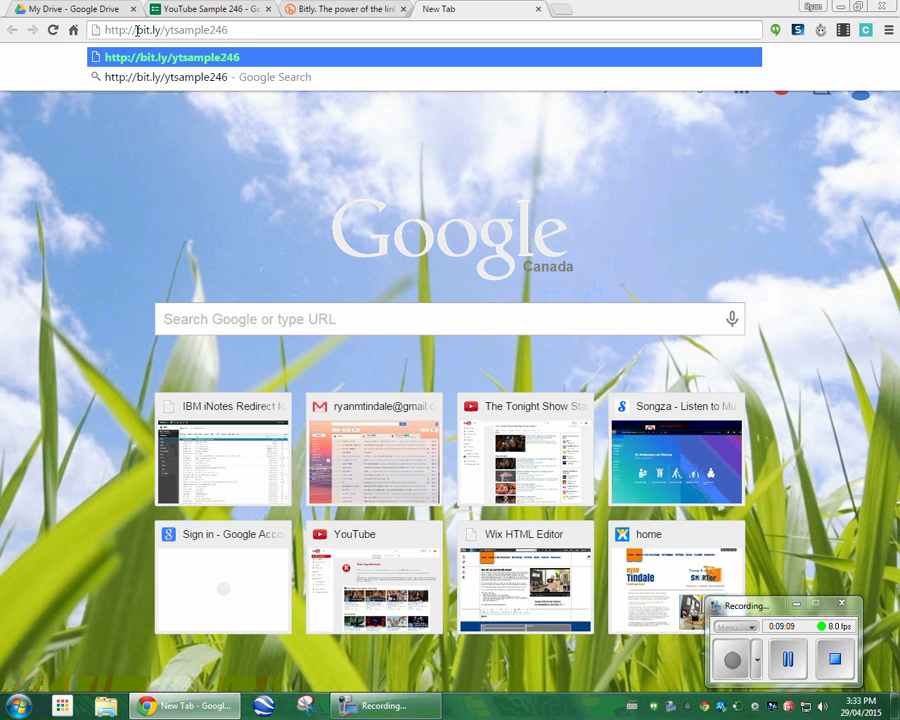
{"action": "left_click_drag", "start_coordinate": [137, 30], "coordinate": [74, 28]}
{"action": "key", "text": "BackSpace"}
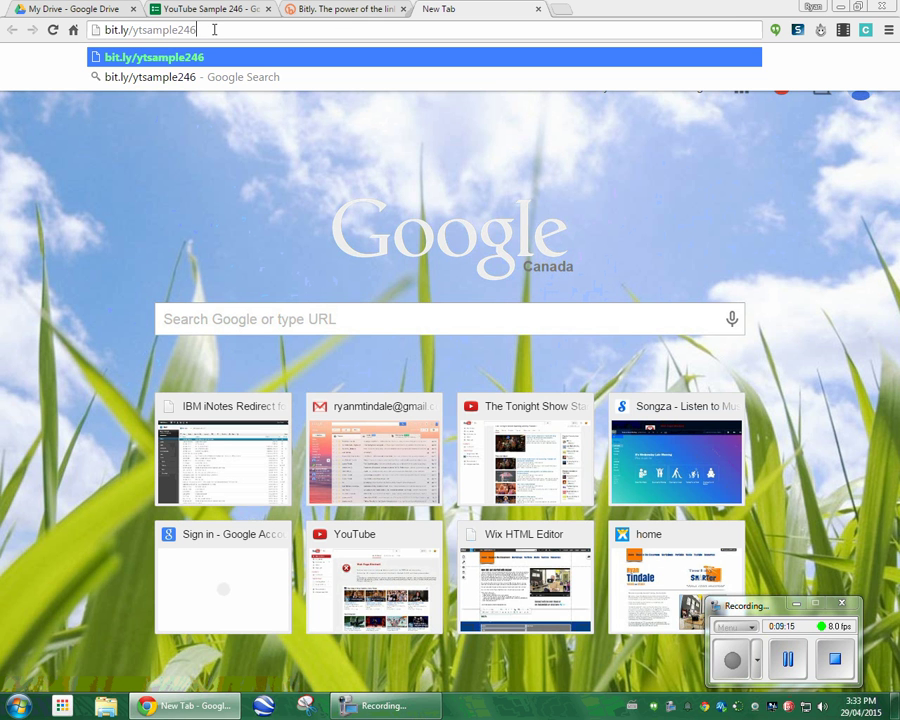
{"action": "key", "text": "Return"}
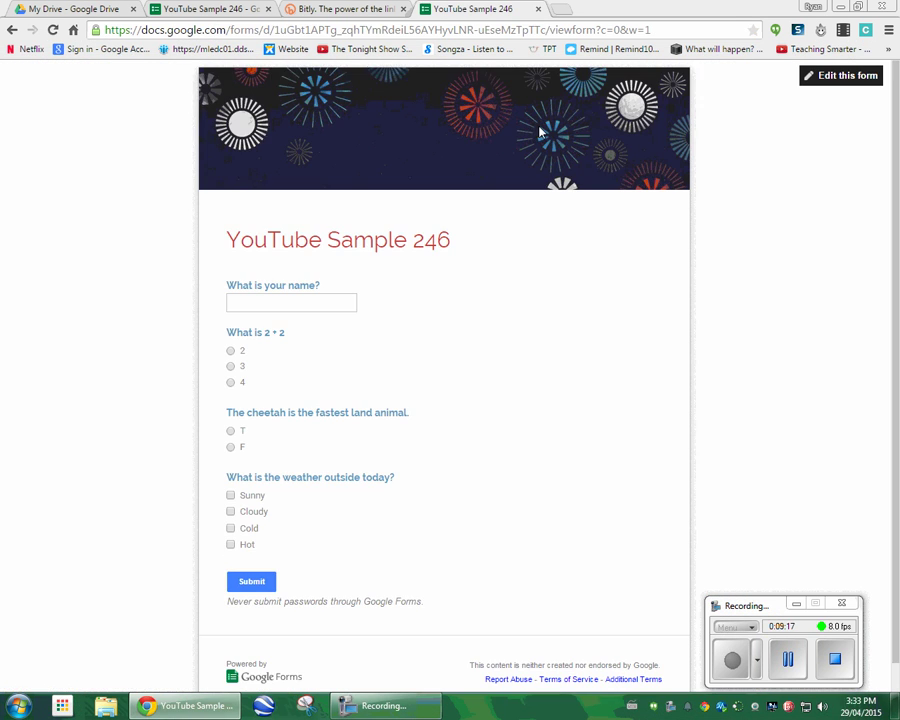
{"action": "scroll", "coordinate": [518, 193], "scroll_direction": "down", "scroll_amount": 1}
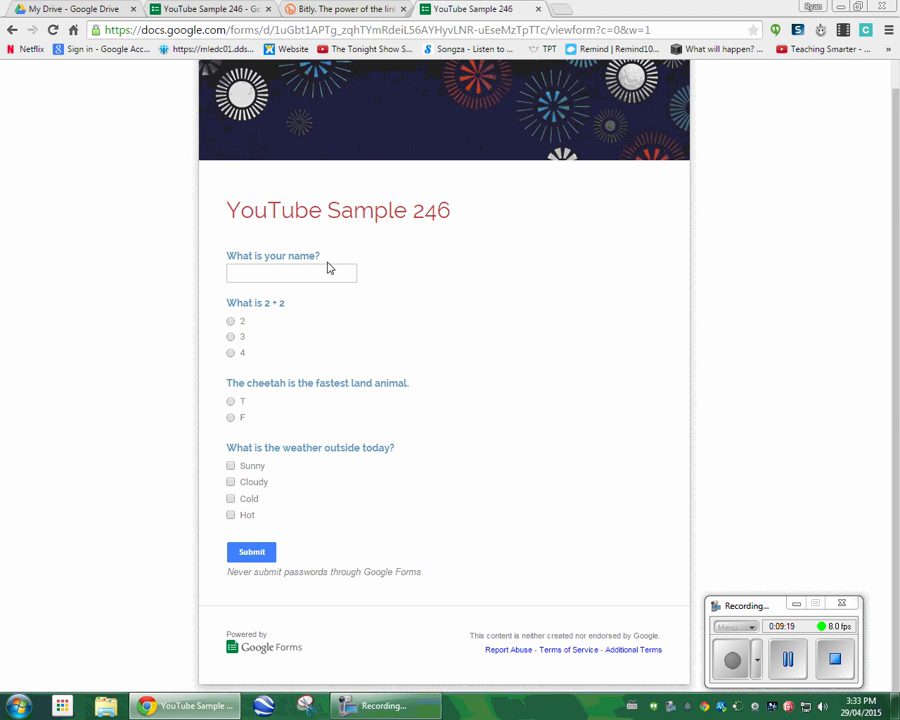
{"action": "left_click_drag", "start_coordinate": [458, 12], "coordinate": [899, 200]}
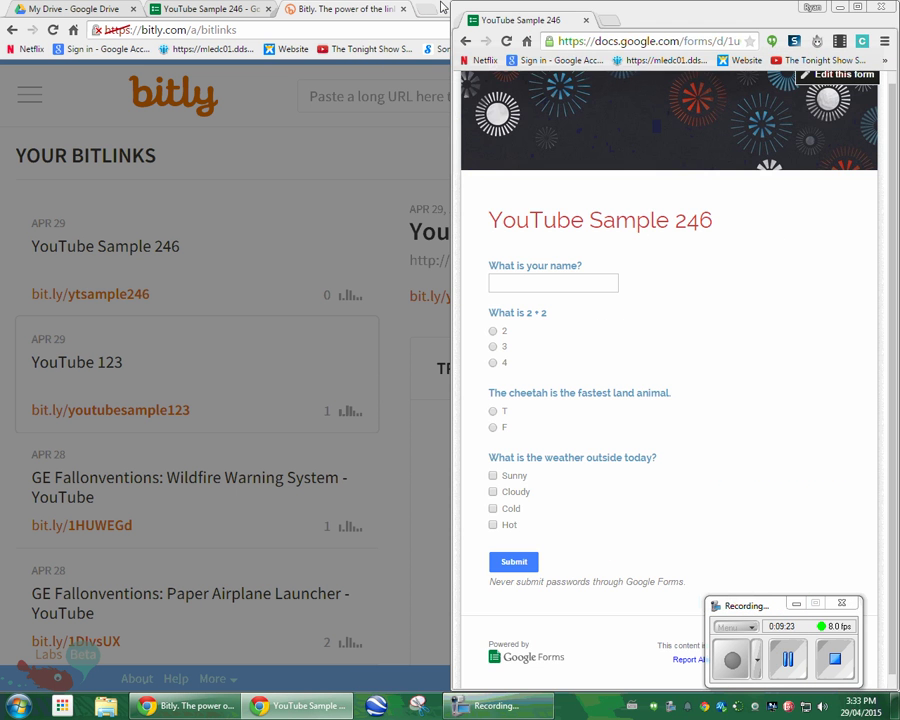
- Snap Bitly beside the live form, close the Bitly tab, finish Send form, and open View responses
{"action": "left_click", "coordinate": [442, 6]}
{"action": "key", "text": "super+Left"}
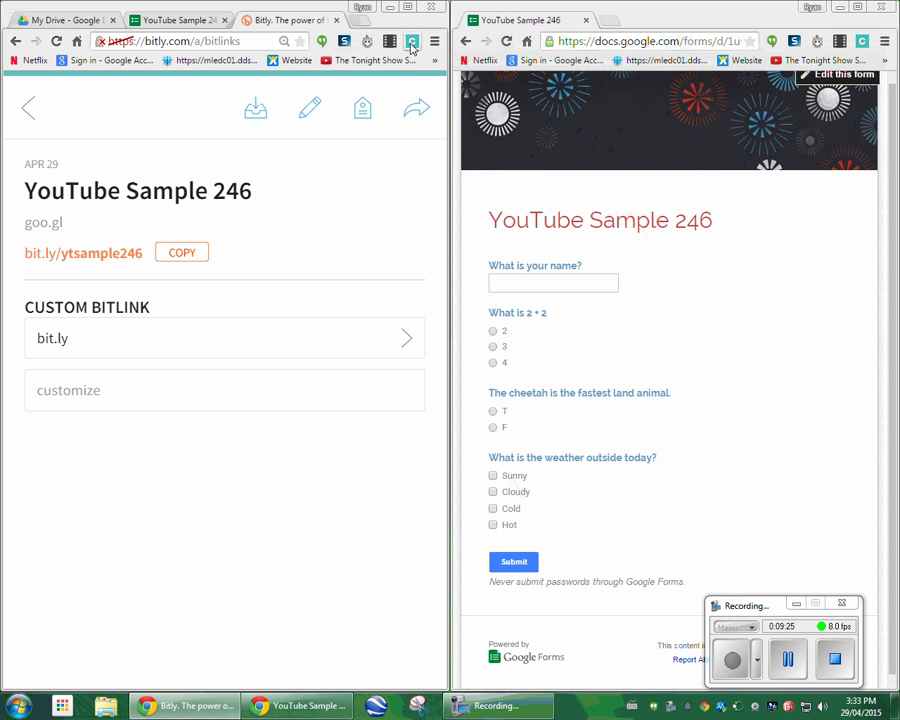
{"action": "left_click", "coordinate": [337, 20]}
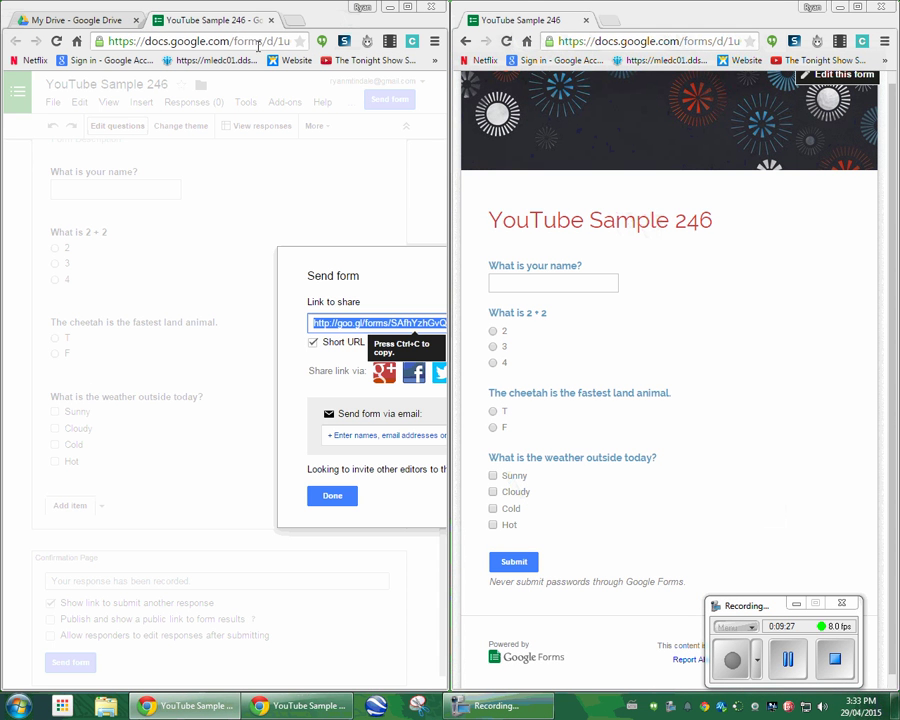
{"action": "left_click", "coordinate": [333, 494]}
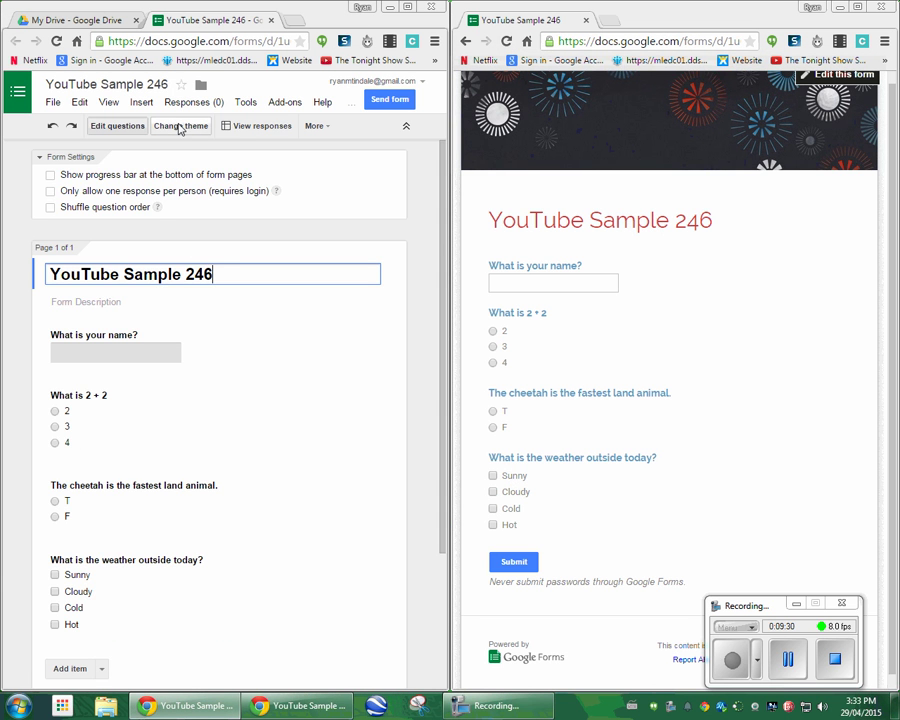
{"action": "left_click", "coordinate": [236, 134]}
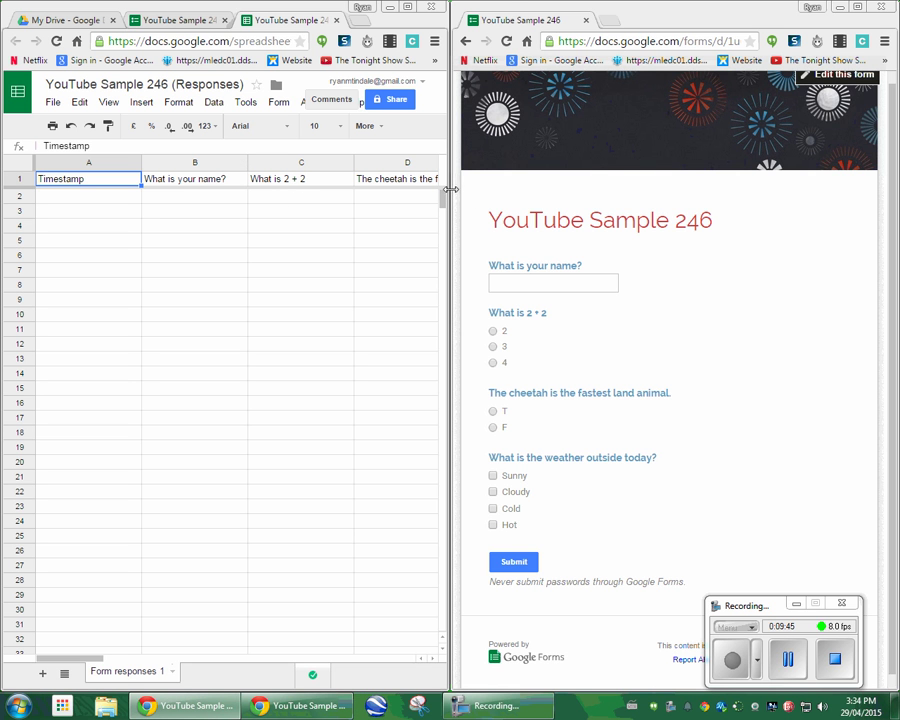
- Widen the sheet, select header cells A1:E1, and set their text wrapping to Wrap
{"action": "left_click_drag", "start_coordinate": [449, 188], "coordinate": [763, 190]}
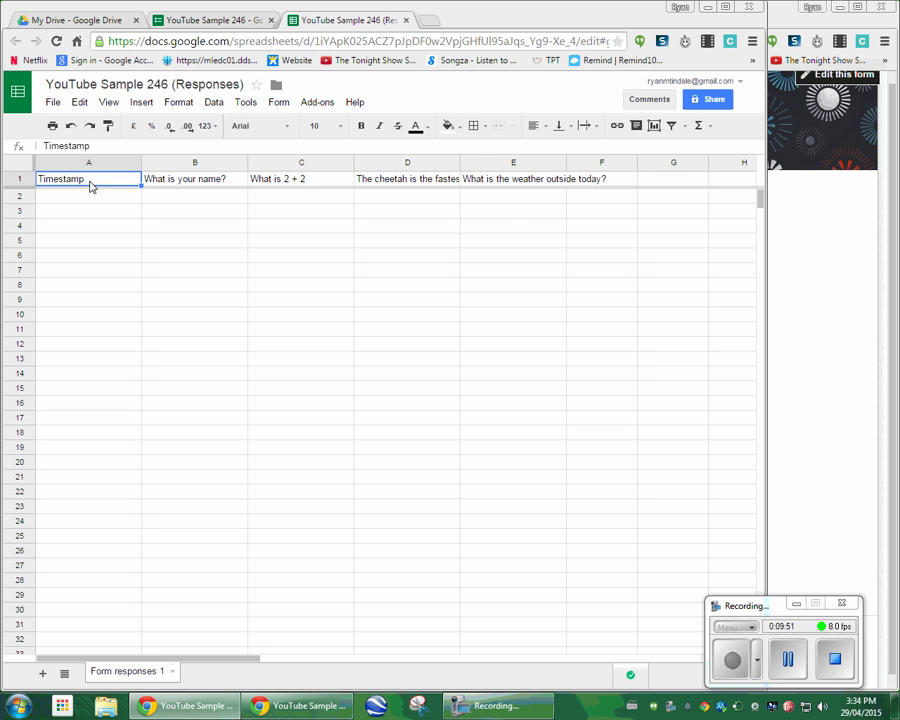
{"action": "key", "text": "ctrl+shift+Right"}
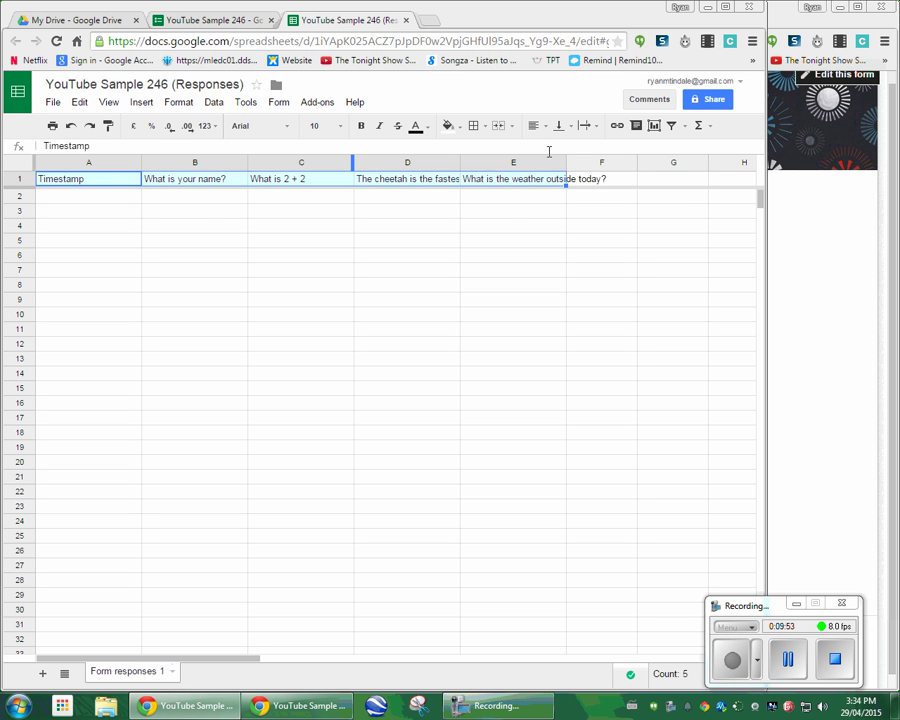
{"action": "left_click", "coordinate": [586, 125]}
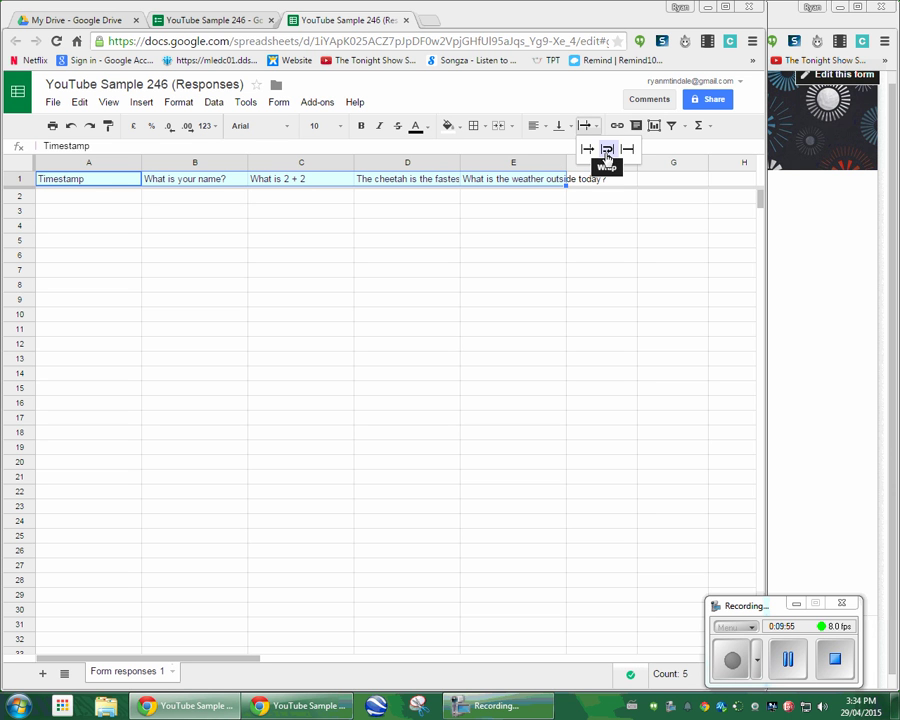
{"action": "left_click", "coordinate": [608, 150]}
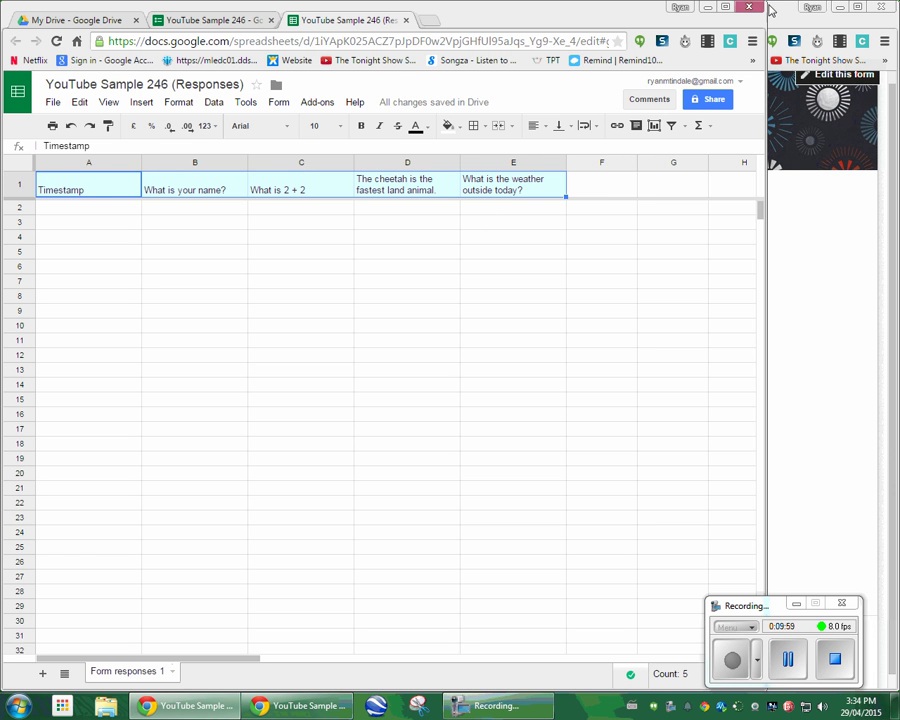
{"action": "left_click_drag", "start_coordinate": [731, 8], "coordinate": [3, 5]}
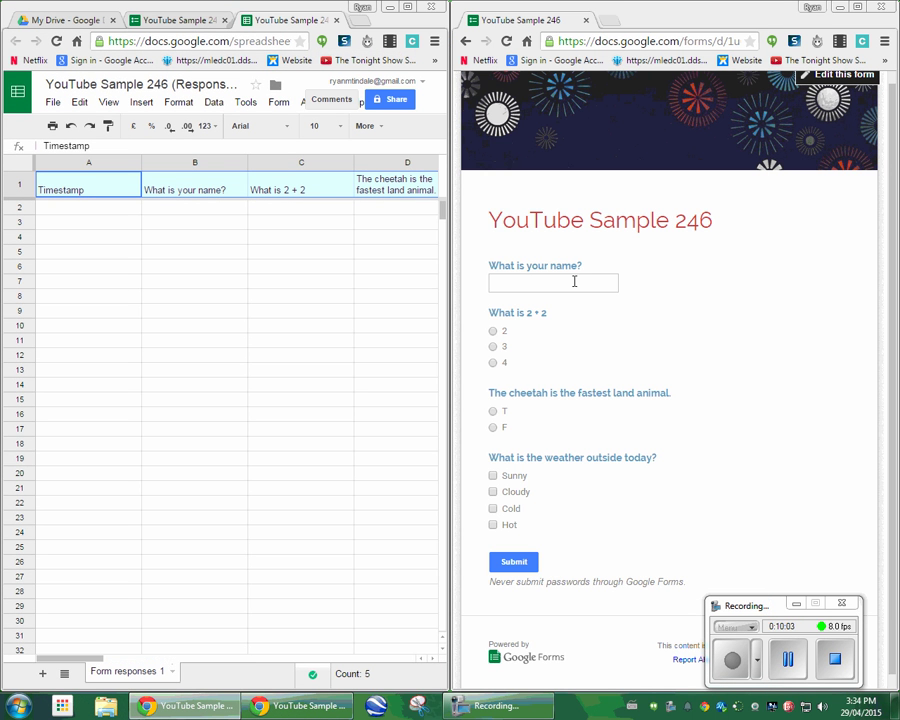
- Submit a sample response with a name, 4, T, Cloudy and Cold, then start a fresh blank response
{"action": "left_click", "coordinate": [562, 289]}
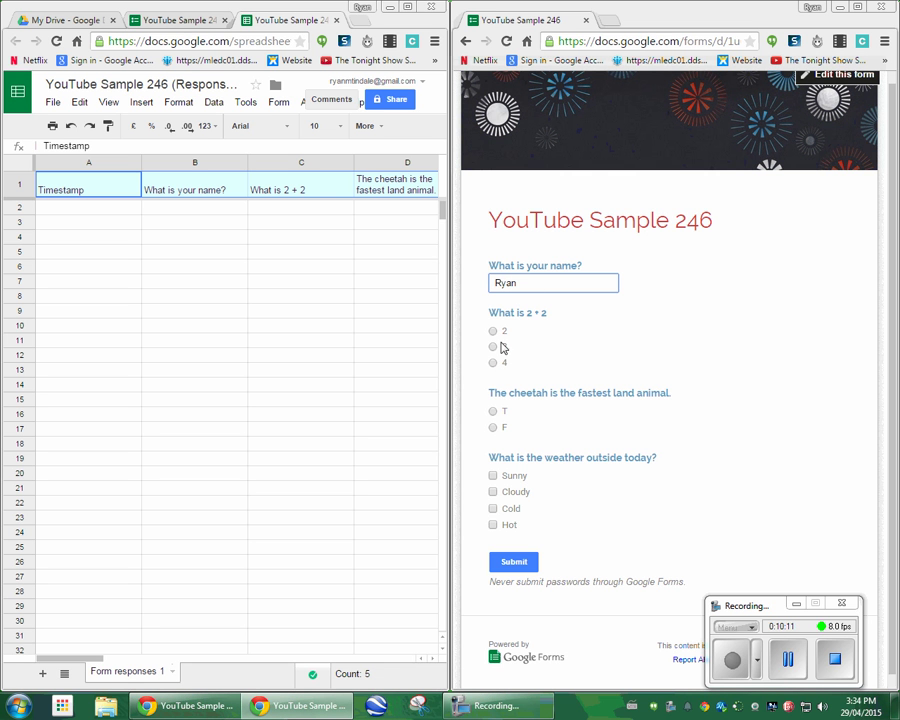
{"action": "left_click", "coordinate": [493, 363]}
{"action": "left_click", "coordinate": [493, 411]}
{"action": "left_click", "coordinate": [493, 491]}
{"action": "left_click", "coordinate": [493, 508]}
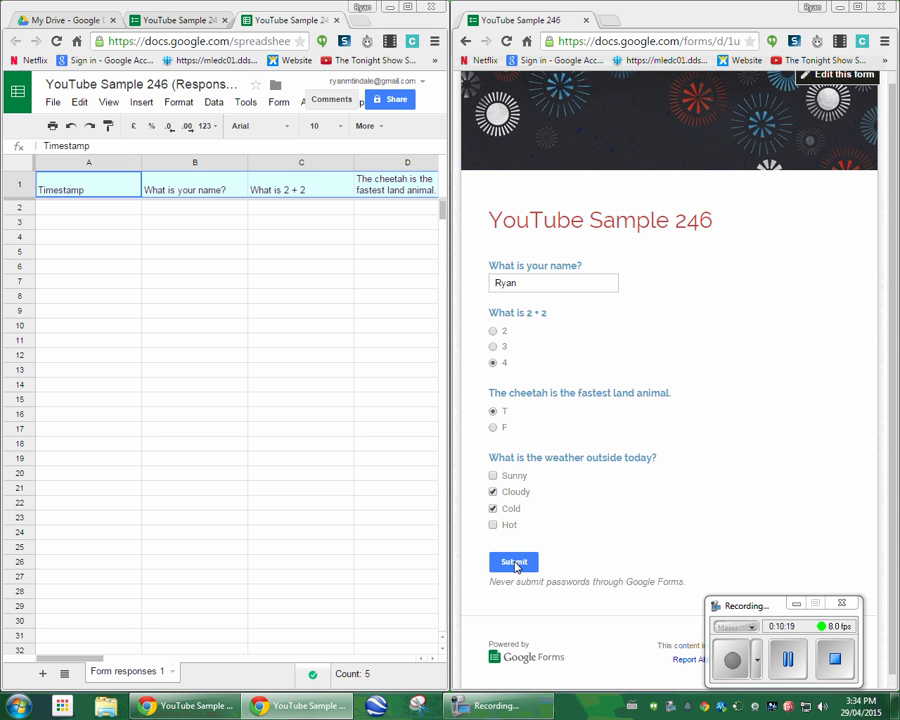
{"action": "left_click", "coordinate": [527, 564]}
{"action": "left_click", "coordinate": [516, 564]}
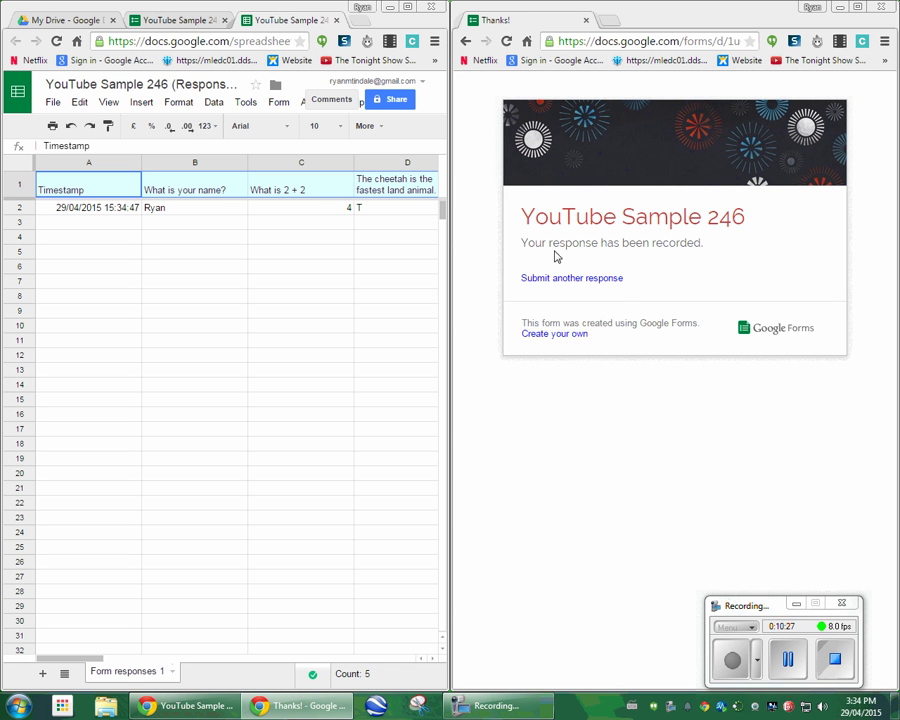
{"action": "left_click", "coordinate": [614, 279]}
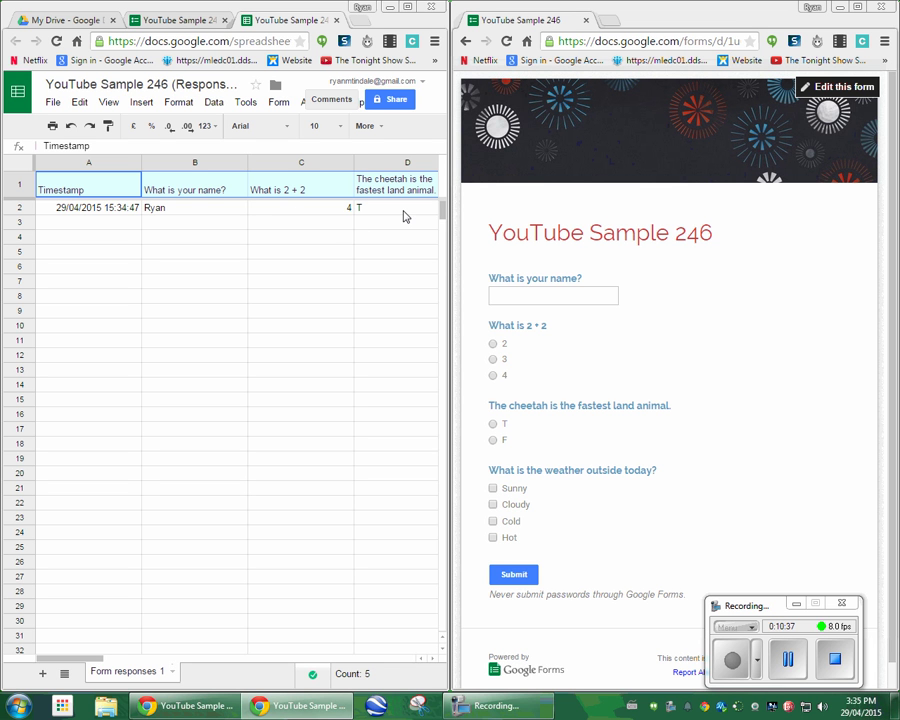
{"action": "left_click", "coordinate": [506, 294]}
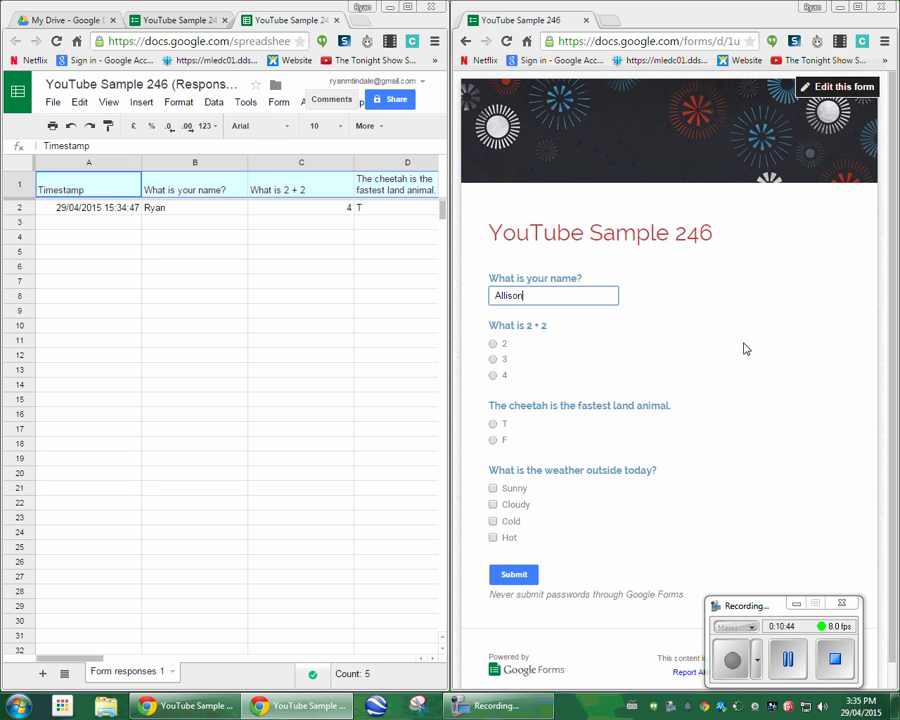
- Submit a second response answering 4, T, Sunny and Cloudy
{"action": "left_click", "coordinate": [492, 374]}
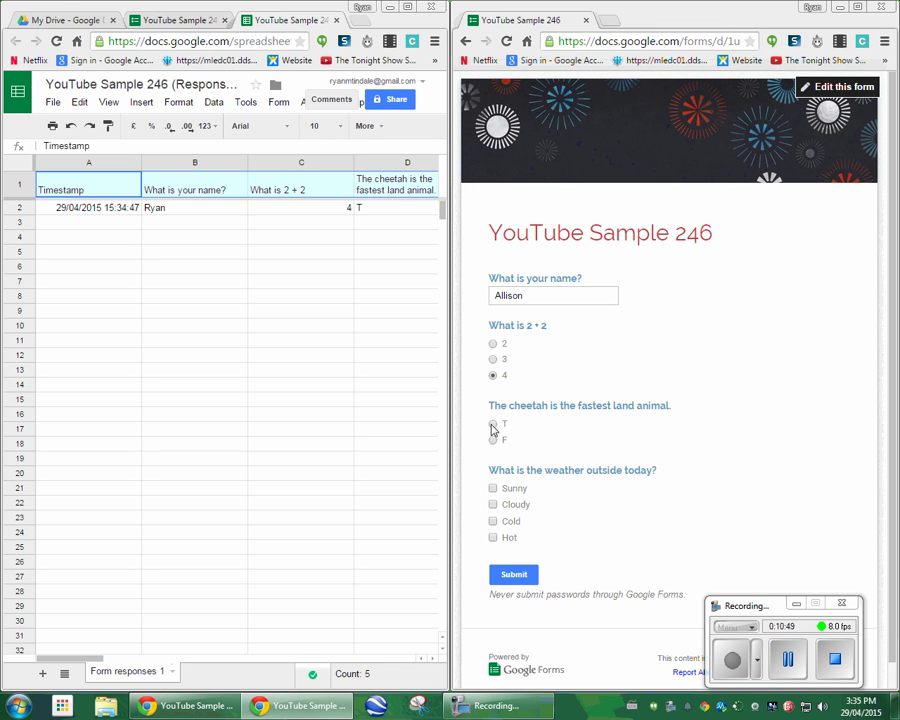
{"action": "left_click", "coordinate": [493, 426]}
{"action": "left_click", "coordinate": [492, 488]}
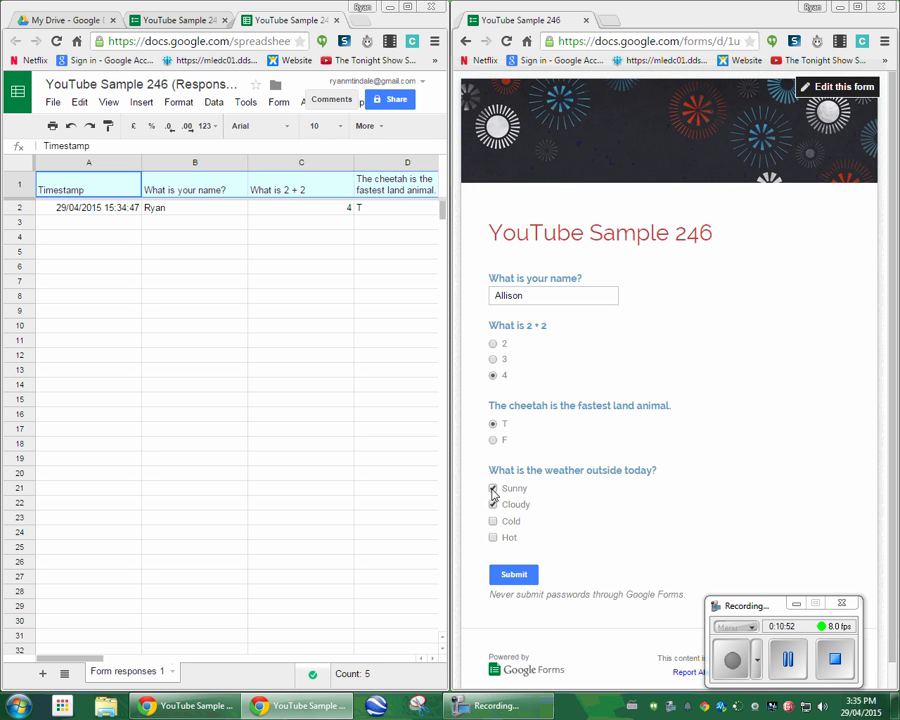
{"action": "left_click", "coordinate": [530, 577]}
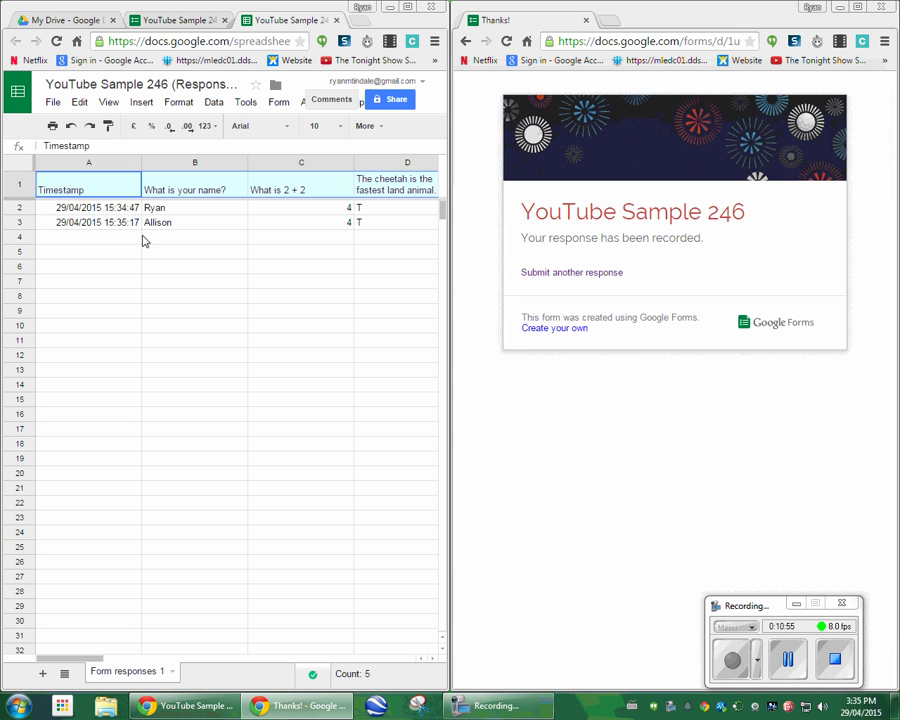
- Submit a third, nameless response answering 2, T and Cloudy, then maximise the spreadsheet window
{"action": "left_click", "coordinate": [548, 274]}
{"action": "left_click", "coordinate": [549, 296]}
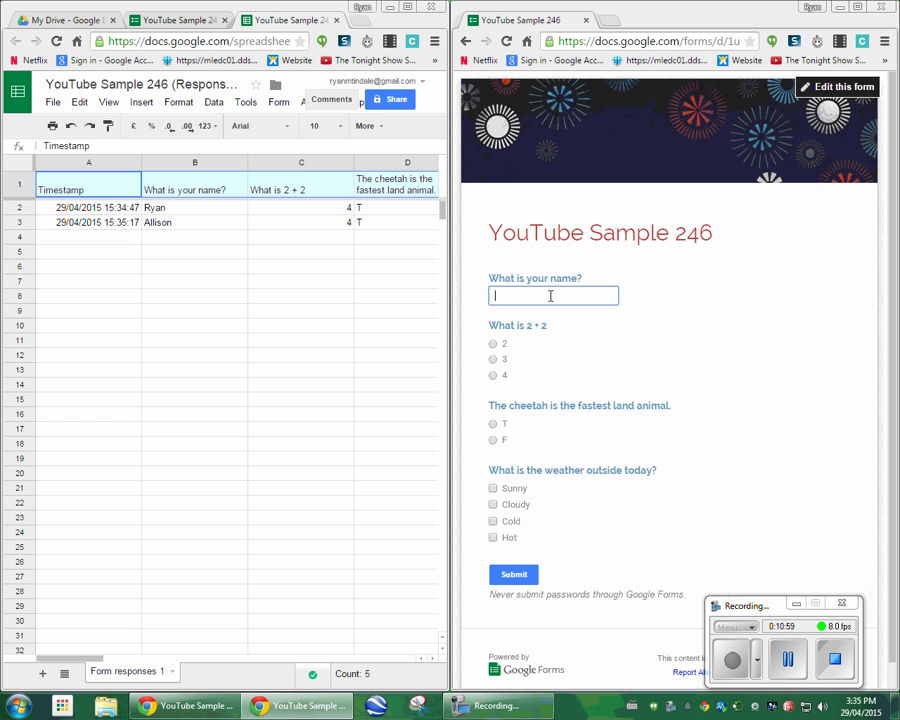
{"action": "left_click", "coordinate": [492, 343]}
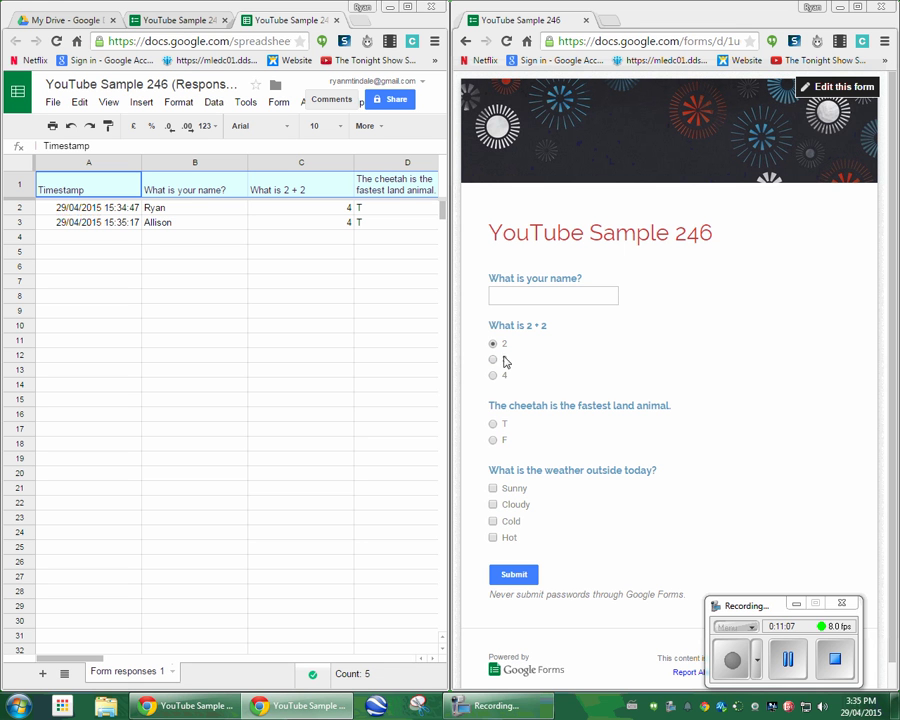
{"action": "left_click", "coordinate": [492, 425]}
{"action": "left_click", "coordinate": [514, 574]}
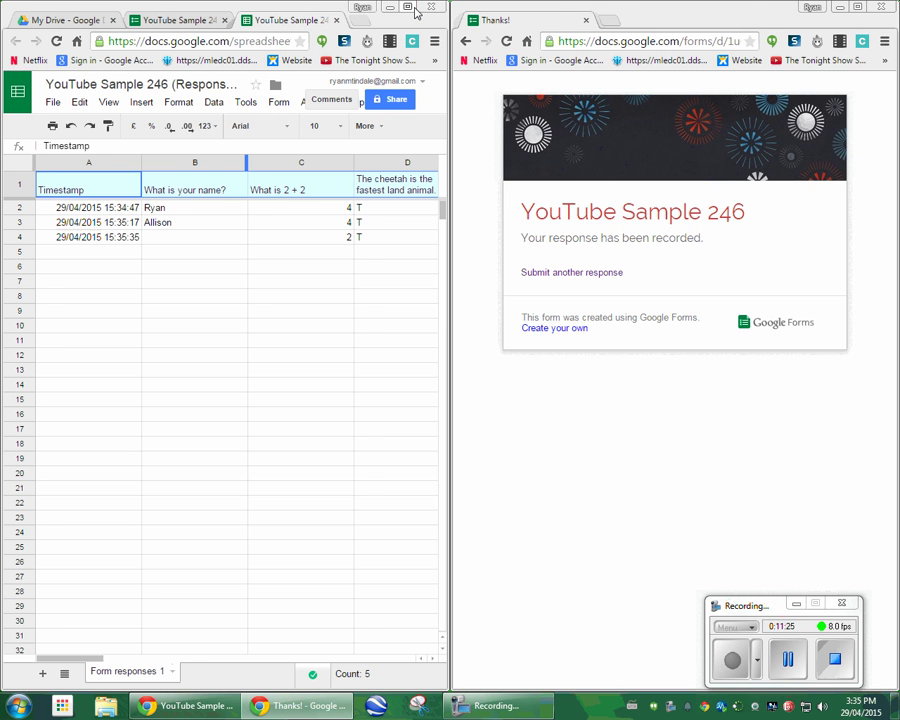
{"action": "double_click", "coordinate": [292, 8]}
- Look at the Flubaroo entry in the Add-ons menu, then open a new browser tab
{"action": "left_click", "coordinate": [314, 94]}
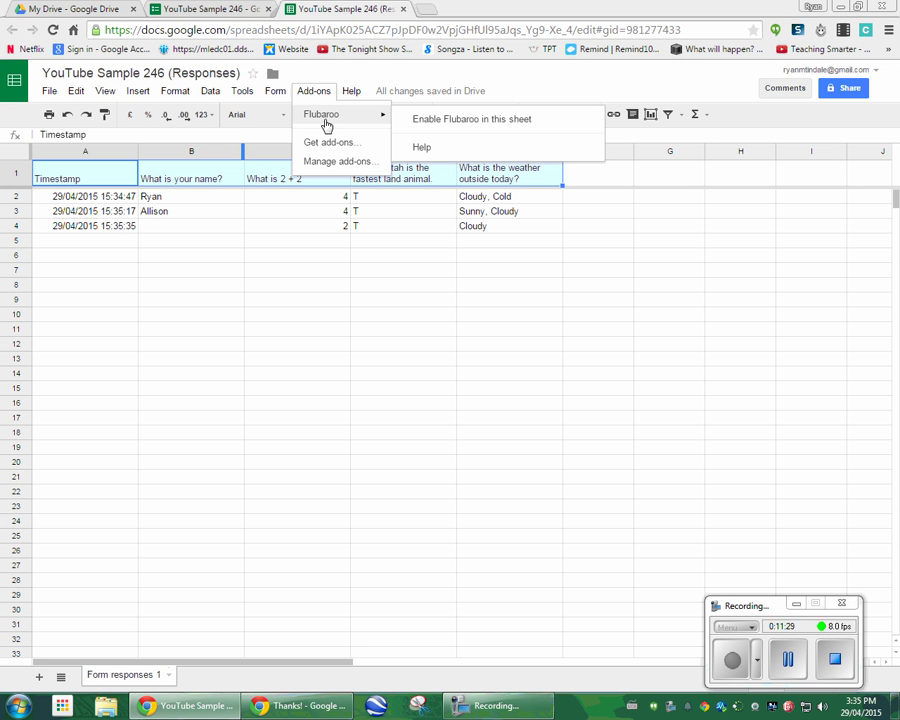
{"action": "mouse_move", "coordinate": [331, 124]}
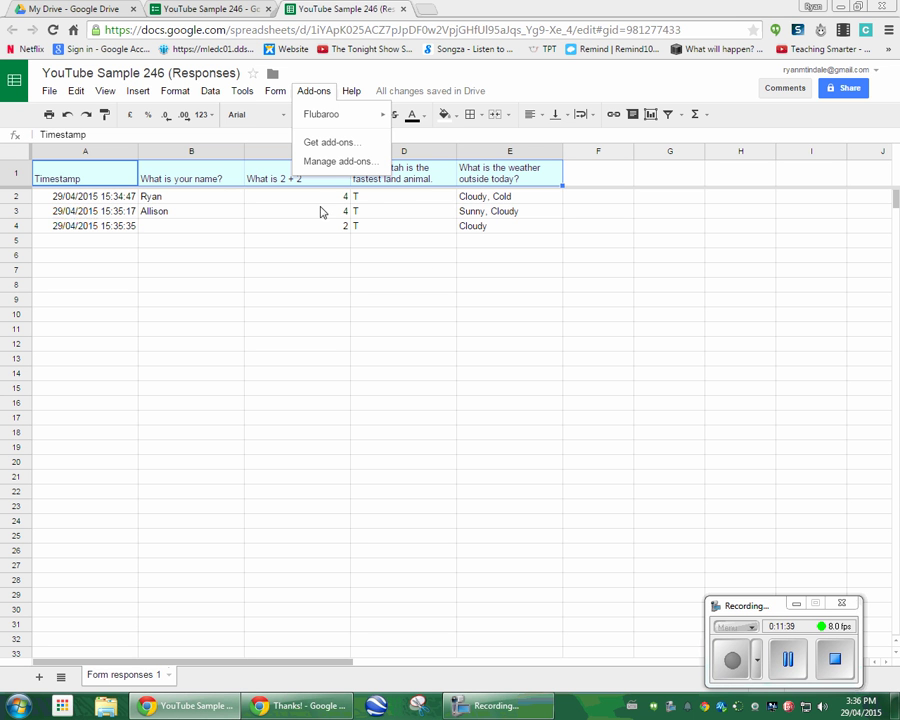
{"action": "left_click", "coordinate": [426, 8]}
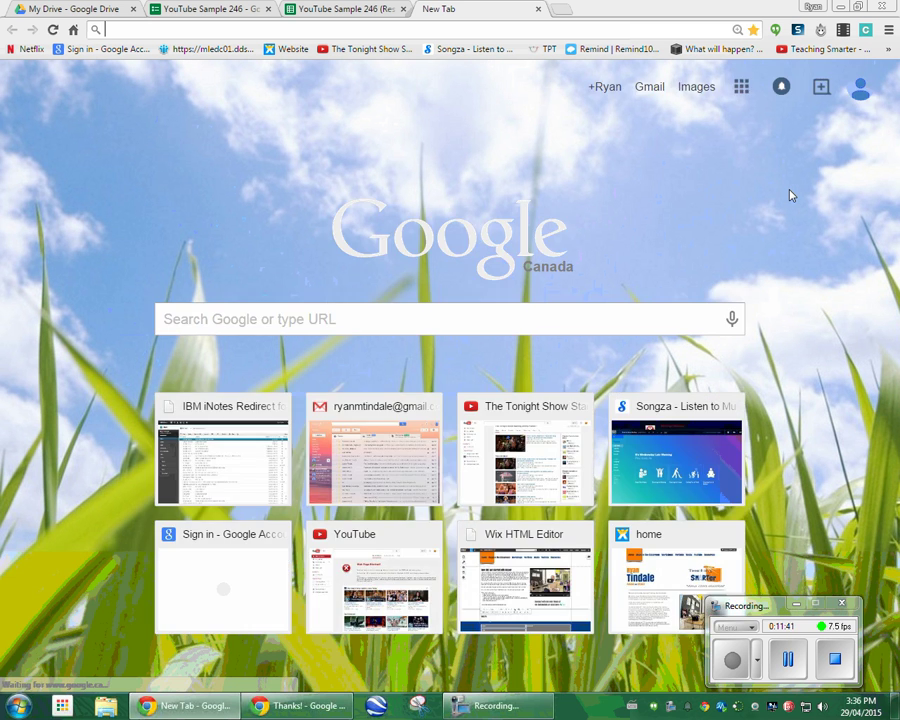
- Go to the Teaching Smarter Wix site, teachingsmarter.wix.com, and scroll through its home page
{"action": "type", "text": "teaching"}
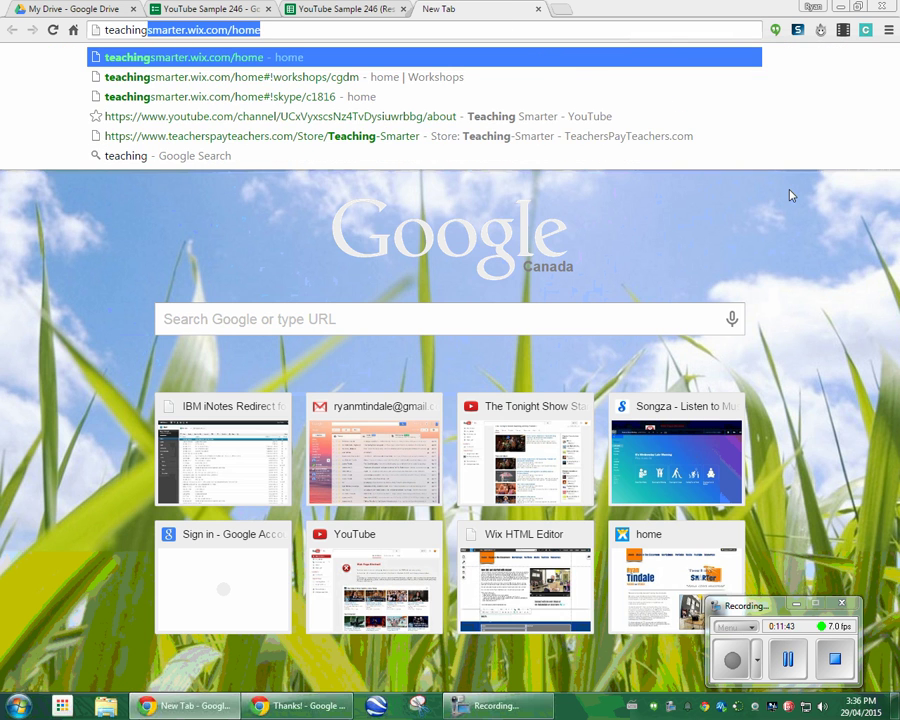
{"action": "key", "text": "Return"}
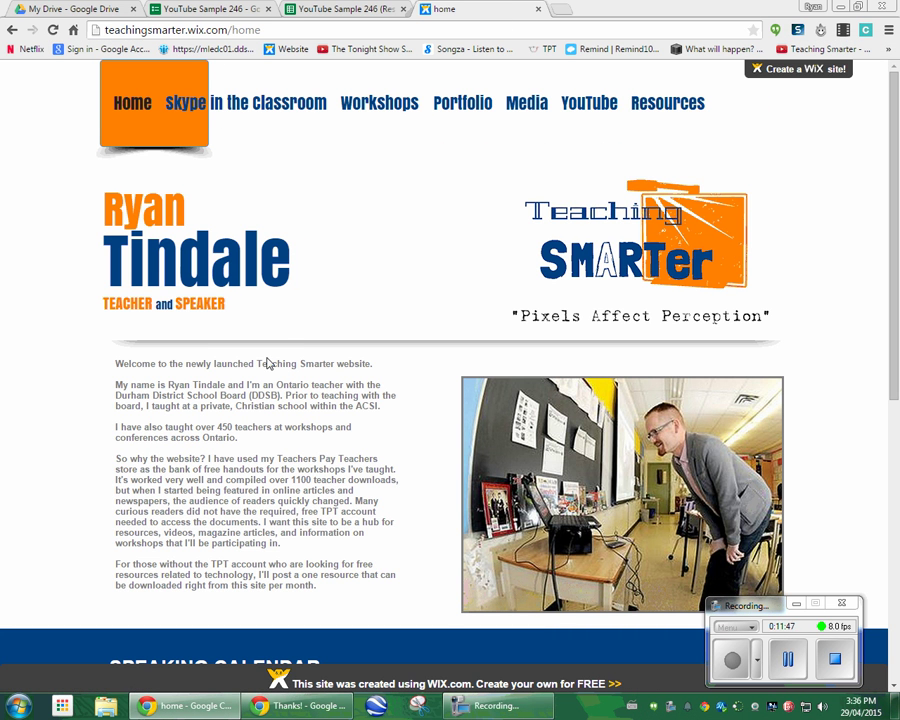
{"action": "scroll", "coordinate": [280, 350], "scroll_direction": "down", "scroll_amount": 5}
{"action": "scroll", "coordinate": [283, 364], "scroll_direction": "down", "scroll_amount": 1}
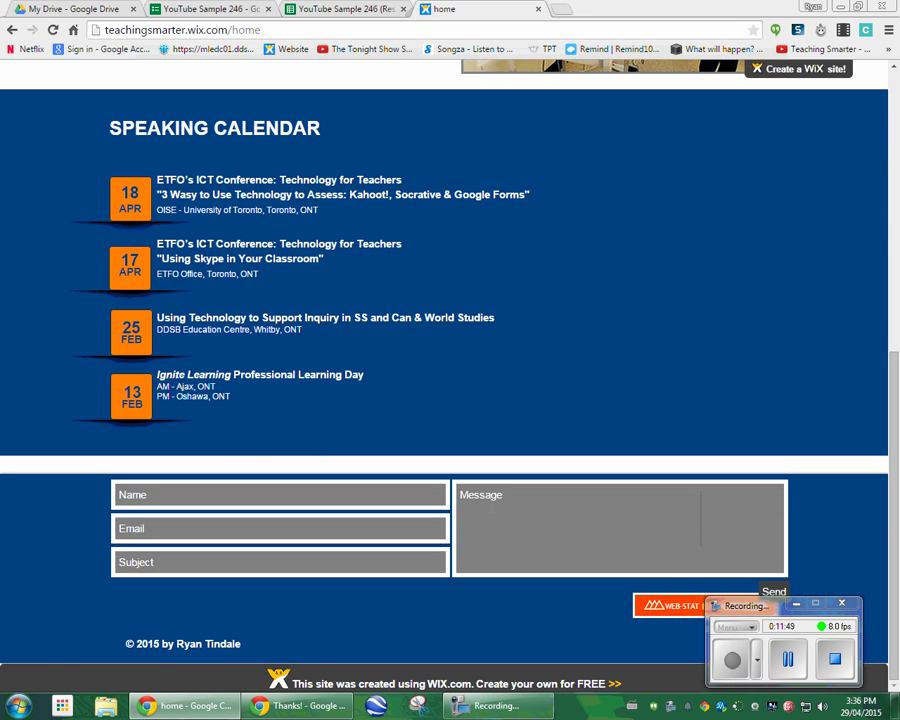
{"action": "scroll", "coordinate": [494, 403], "scroll_direction": "up", "scroll_amount": 5}
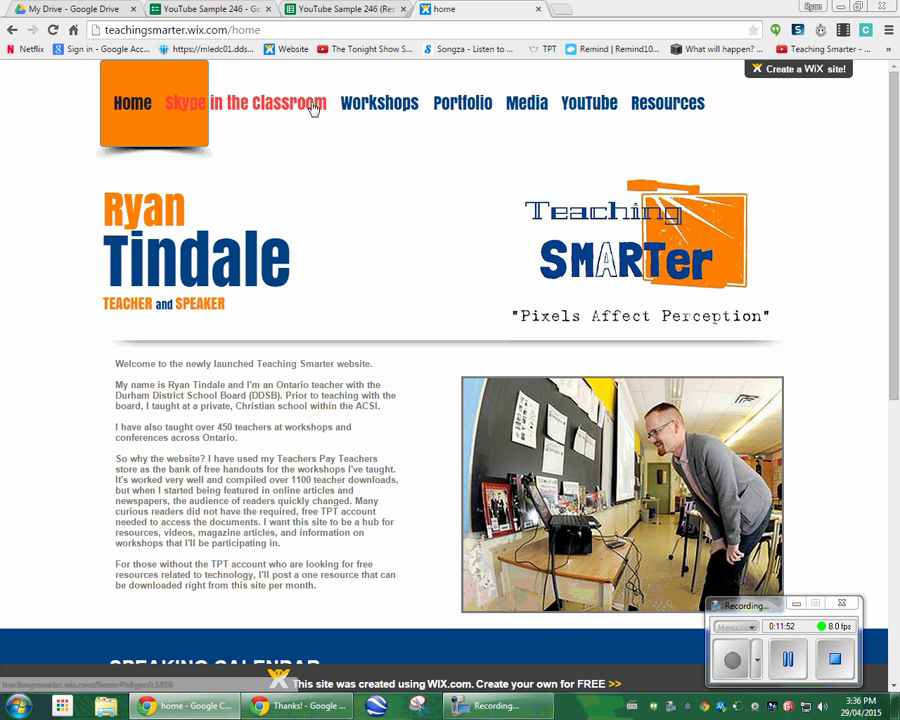
- Browse the Media, YouTube, Resources and Workshops pages and the 3 Fun Ways to Assess workshop
{"action": "left_click", "coordinate": [522, 107]}
{"action": "left_click", "coordinate": [612, 108]}
{"action": "left_click", "coordinate": [620, 106]}
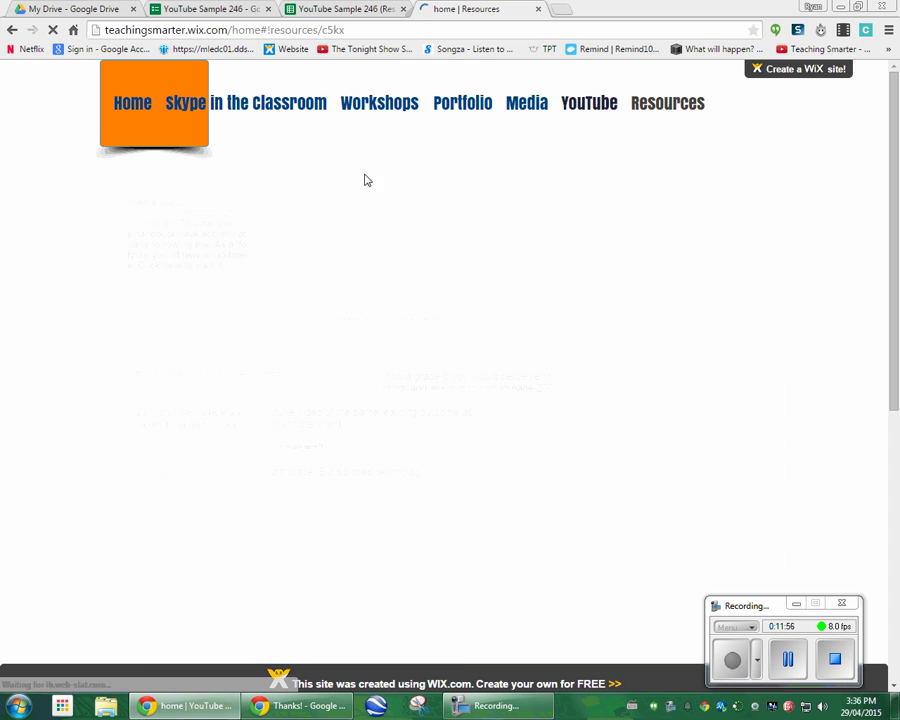
{"action": "left_click", "coordinate": [390, 91]}
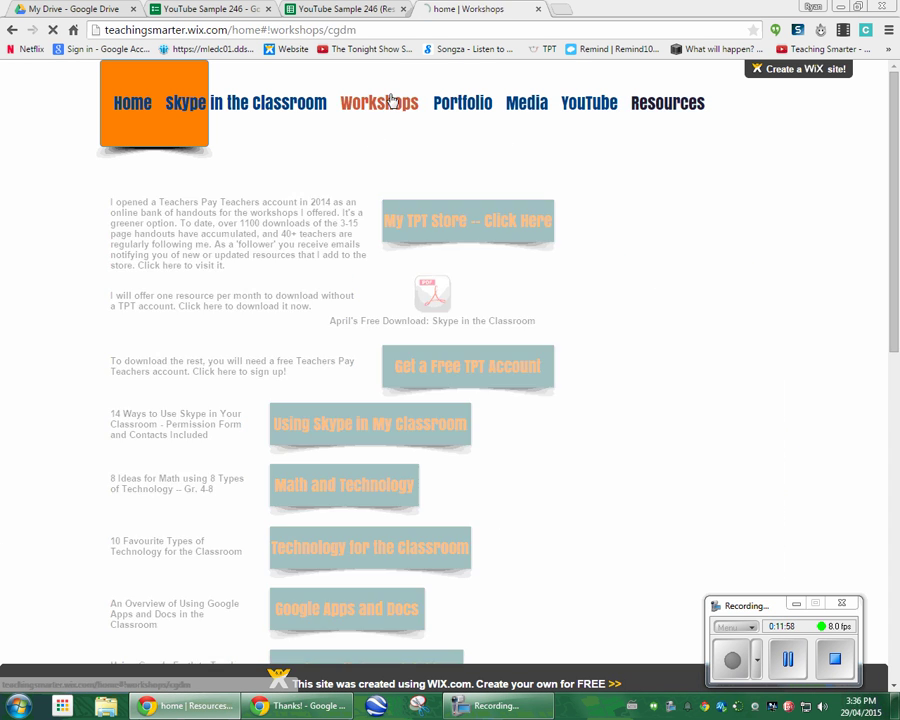
{"action": "scroll", "coordinate": [348, 271], "scroll_direction": "down", "scroll_amount": 4}
{"action": "scroll", "coordinate": [580, 180], "scroll_direction": "up", "scroll_amount": 3}
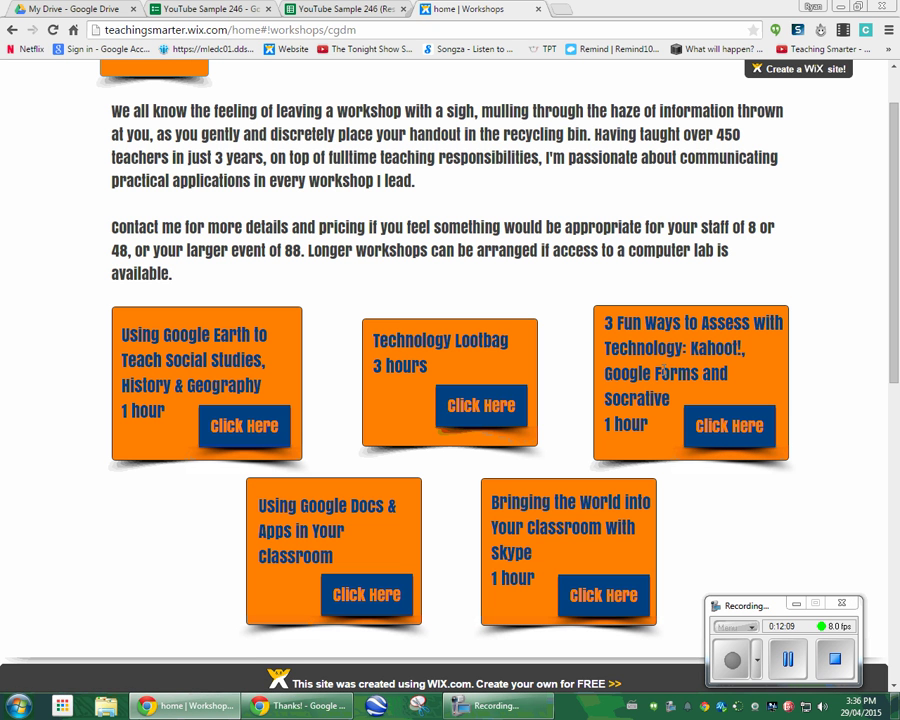
{"action": "left_click", "coordinate": [729, 424]}
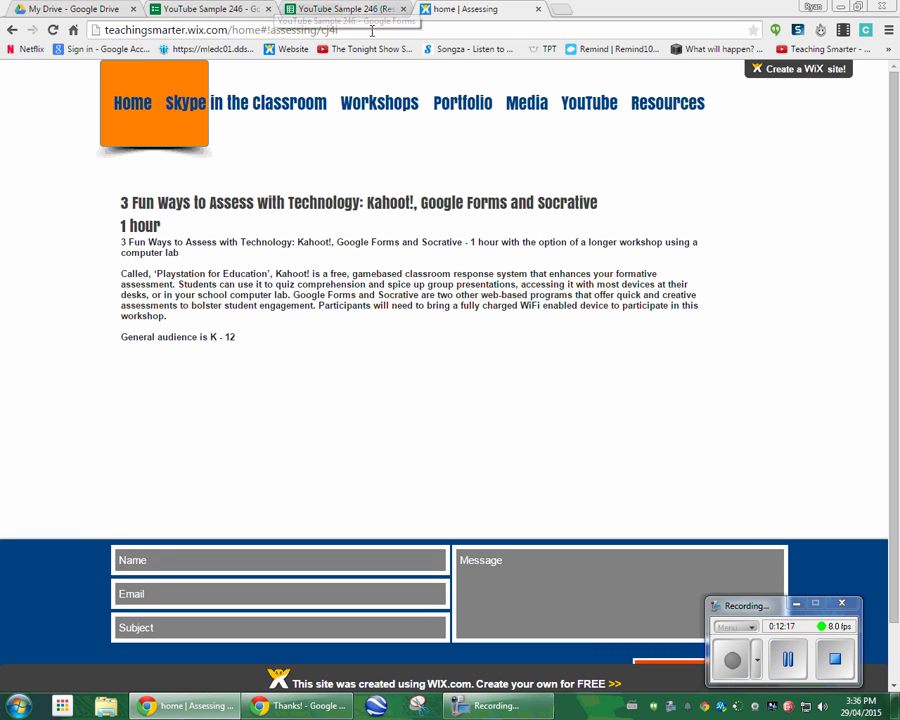
{"action": "left_click", "coordinate": [608, 110]}
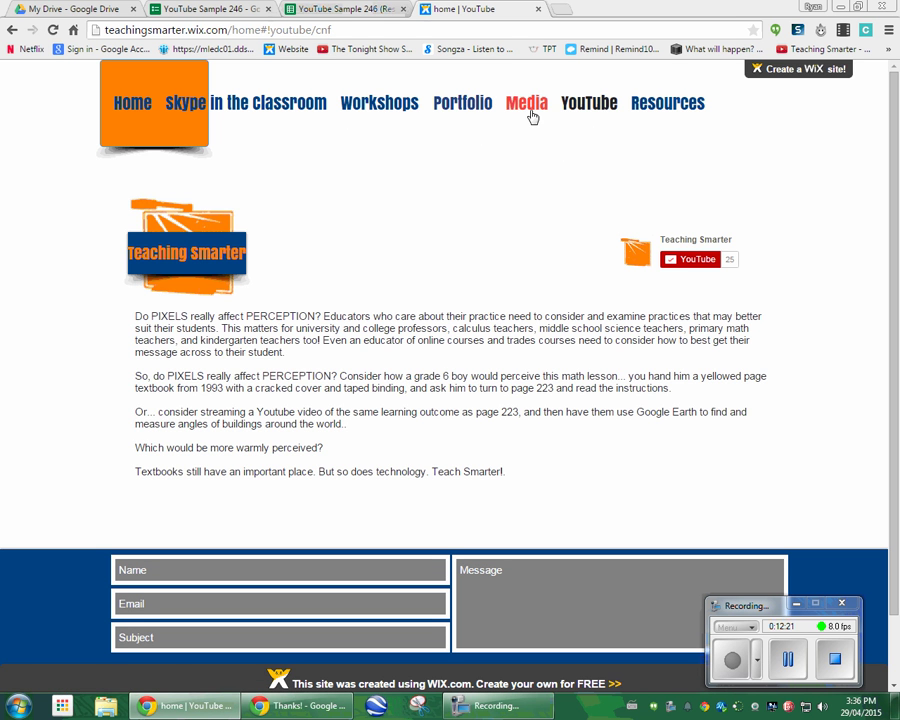
{"action": "left_click", "coordinate": [530, 113]}
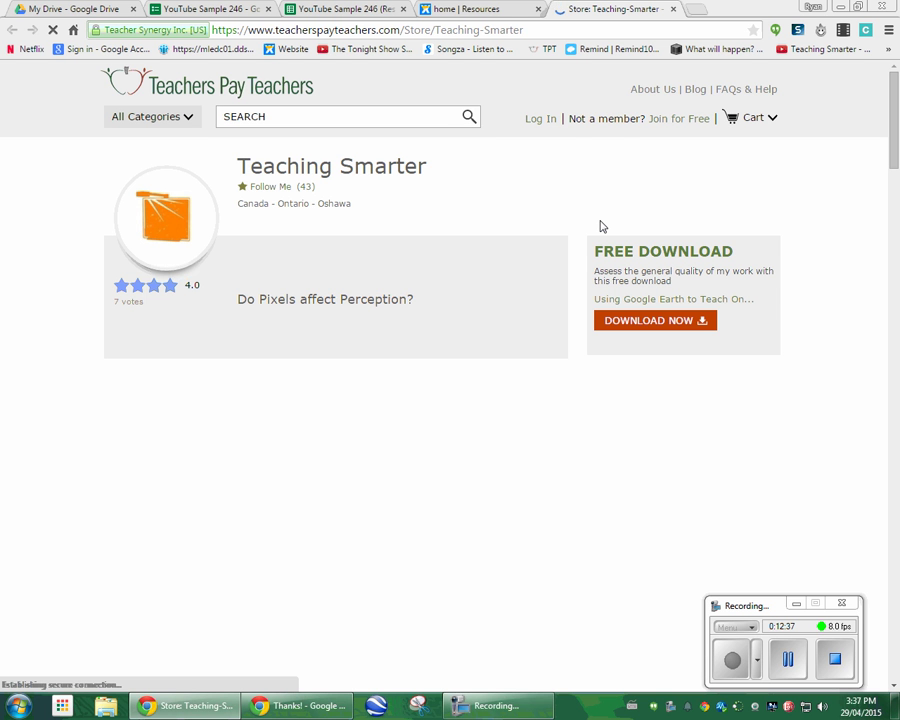
- Return to the Teaching Smarter site's 'home | Resources' tab
{"action": "left_click", "coordinate": [466, 10]}
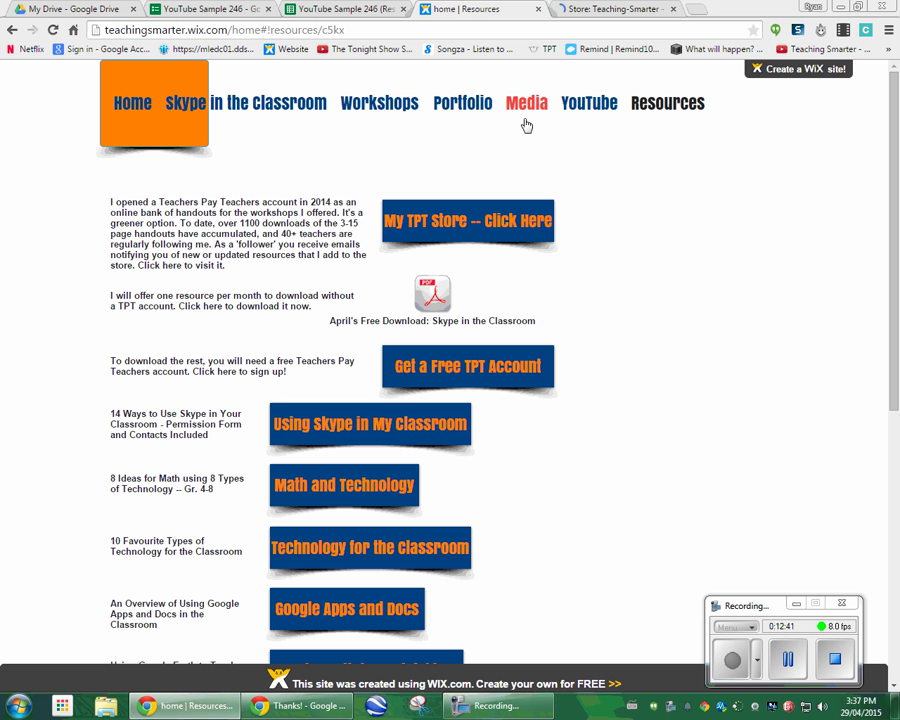